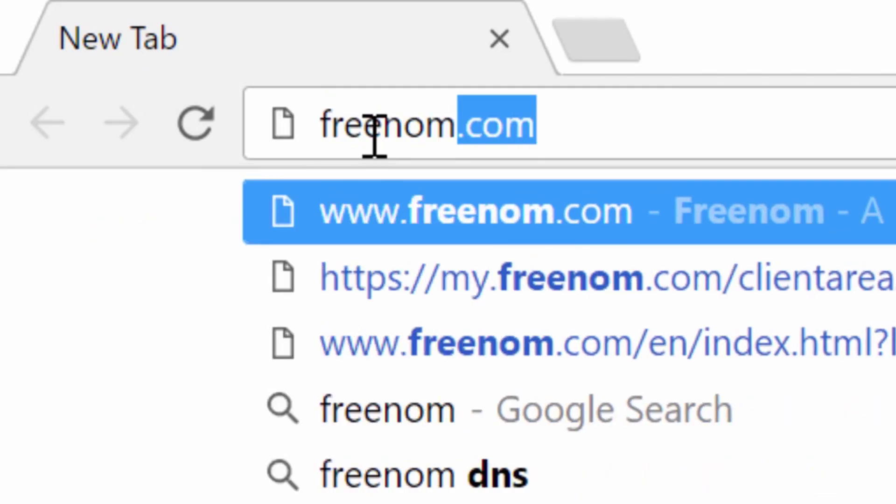
type(".com")
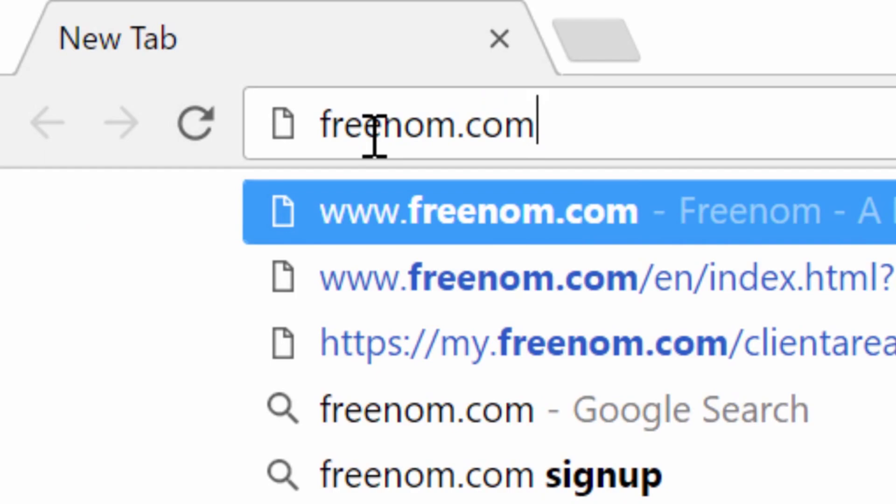
Step: Load freenom.com in Google Chrome
key("Return")
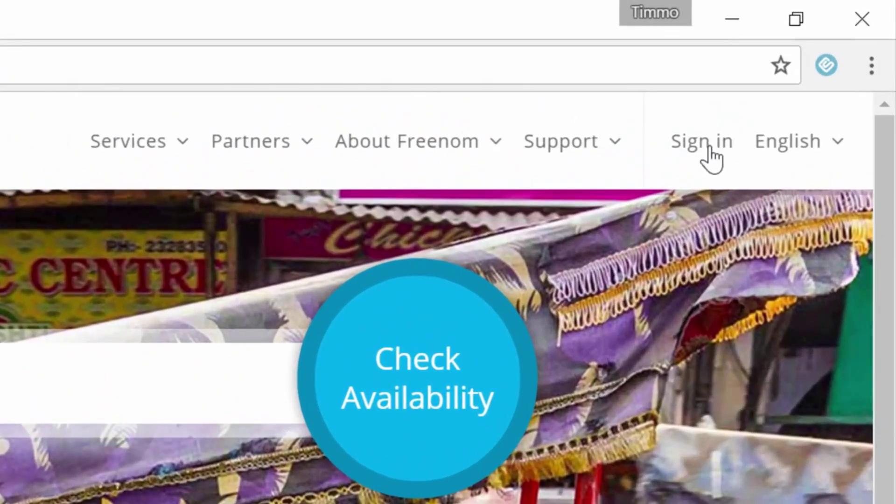
Step: Sign in to Freenom by choosing Google and picking the account in the popup
left_click(711, 160)
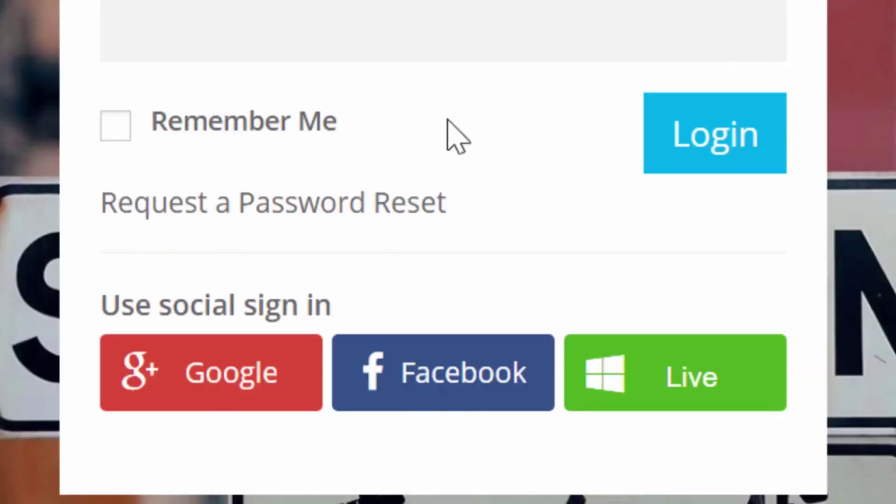
left_click(231, 389)
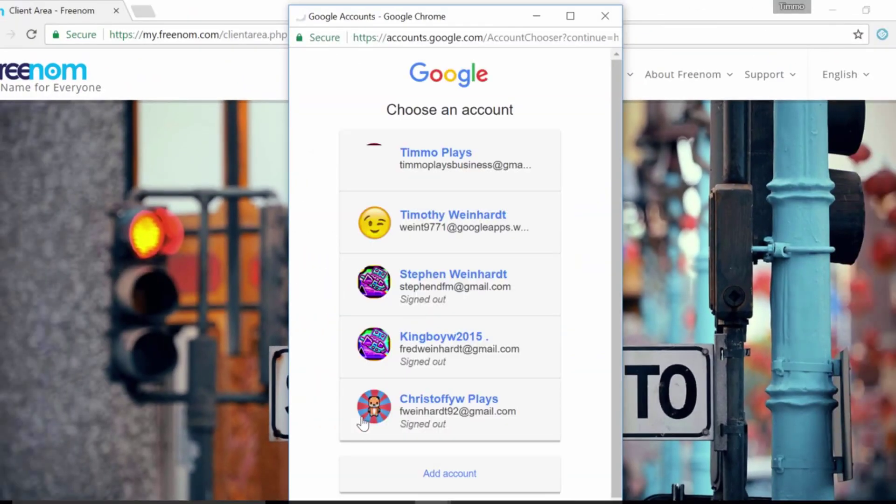
left_click(455, 160)
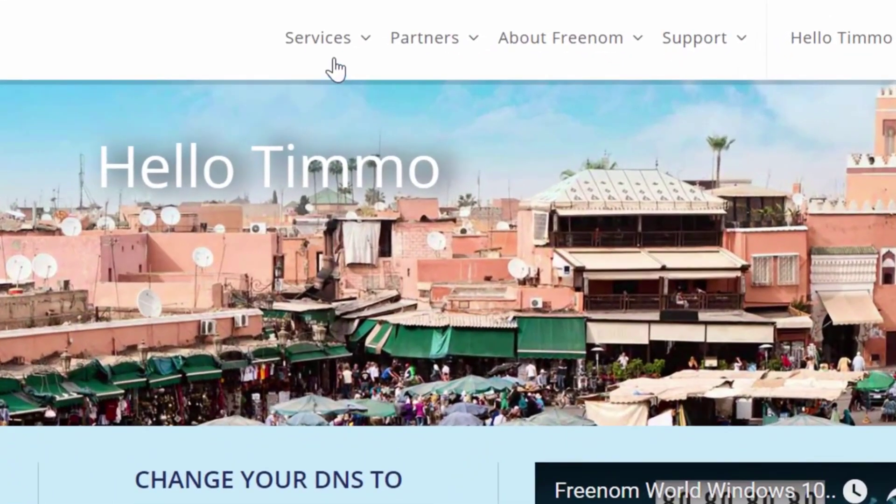
Step: Open Services > Register a New Domain and enter emeraldrealm101 in the search box
left_click(333, 57)
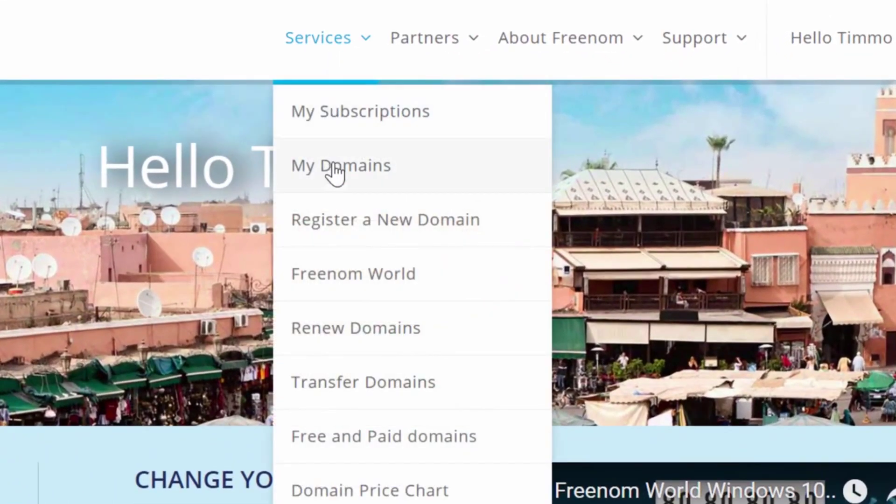
left_click(333, 227)
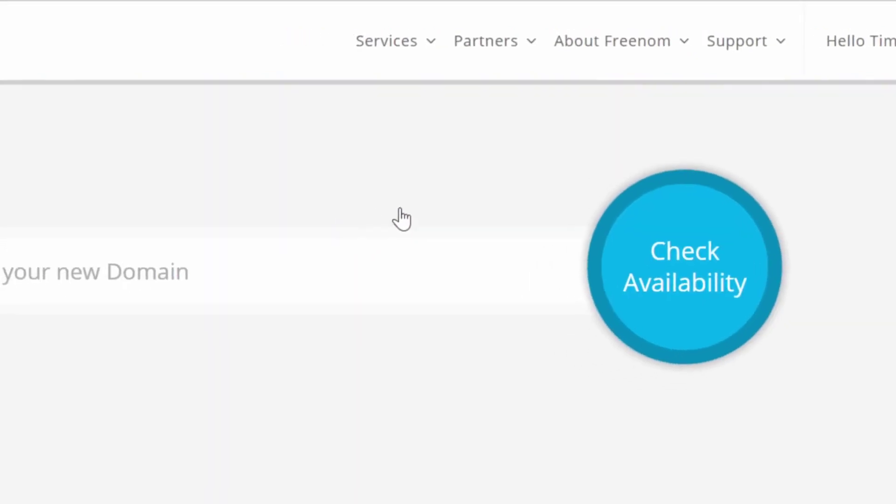
left_click(434, 243)
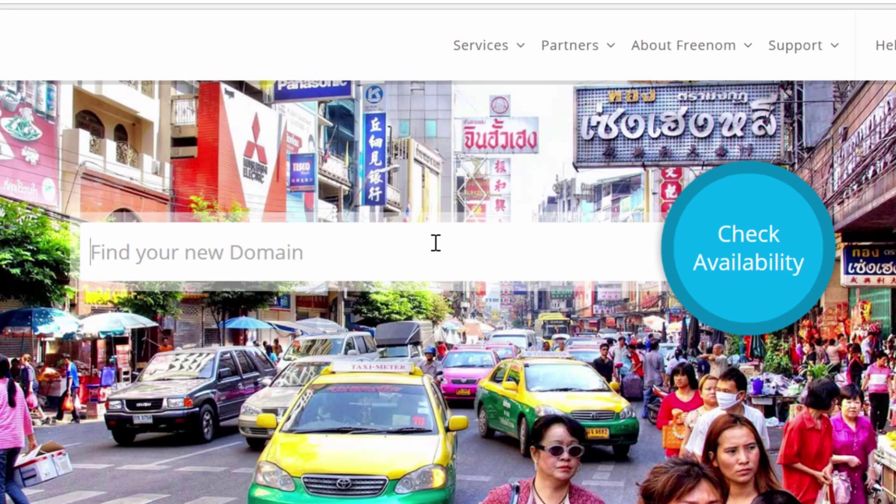
type("emeraldrealm101")
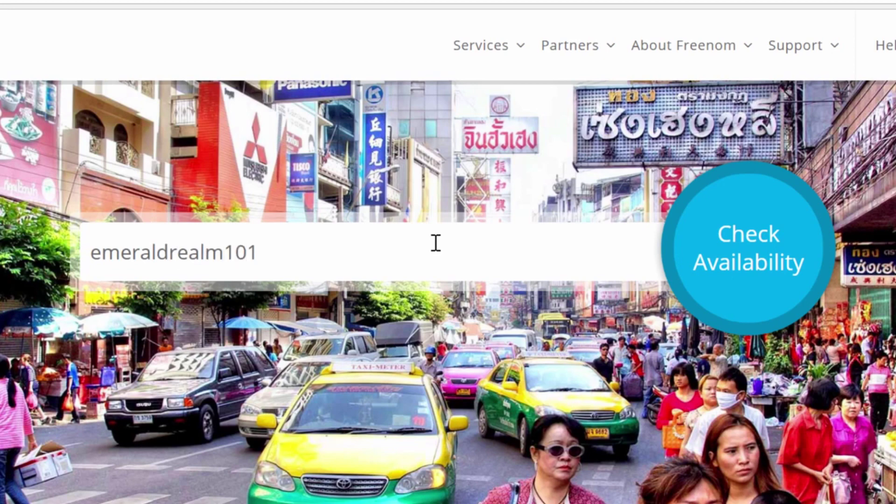
Step: Check emeraldrealm101 availability and review the .com, .tk and cost-price results
left_click(741, 279)
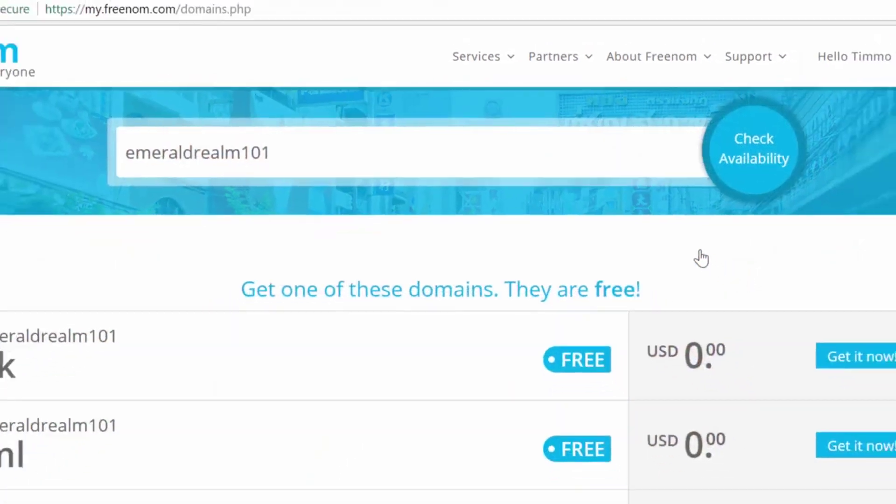
scroll(650, 232, "down", 2)
scroll(651, 232, "down", 3)
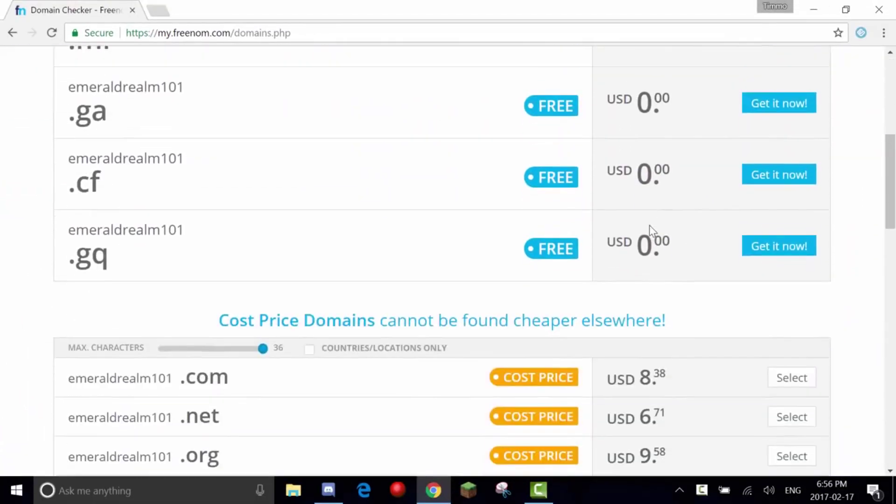
scroll(651, 230, "down", 2)
scroll(650, 226, "down", 3)
scroll(649, 225, "down", 1)
scroll(650, 225, "down", 2)
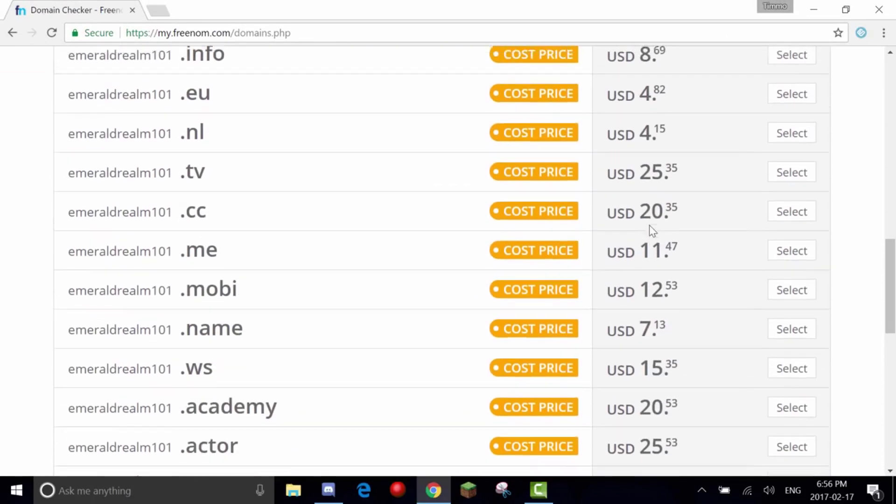
scroll(651, 224, "up", 3)
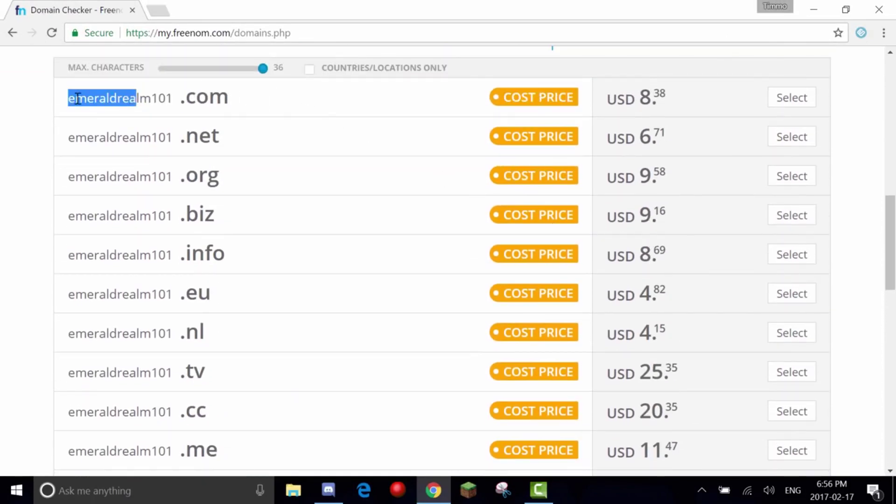
left_click_drag(68, 98, 234, 104)
left_click(250, 103)
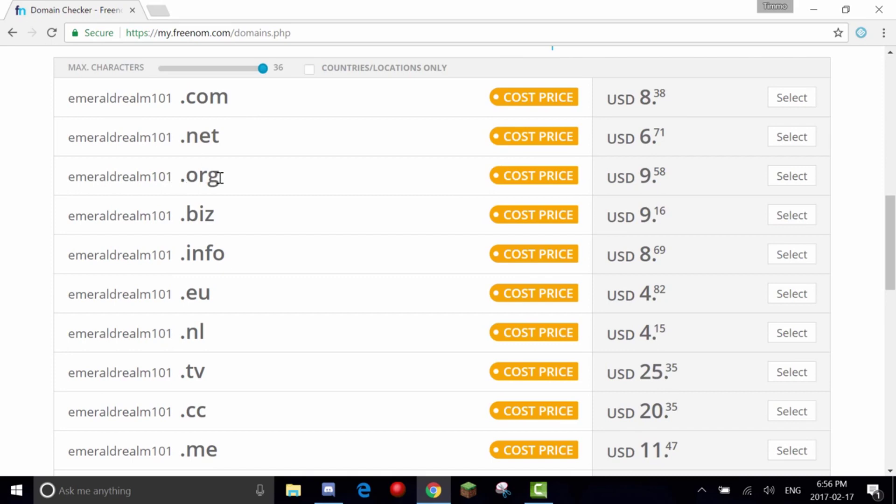
scroll(222, 211, "down", 3)
scroll(220, 212, "up", 5)
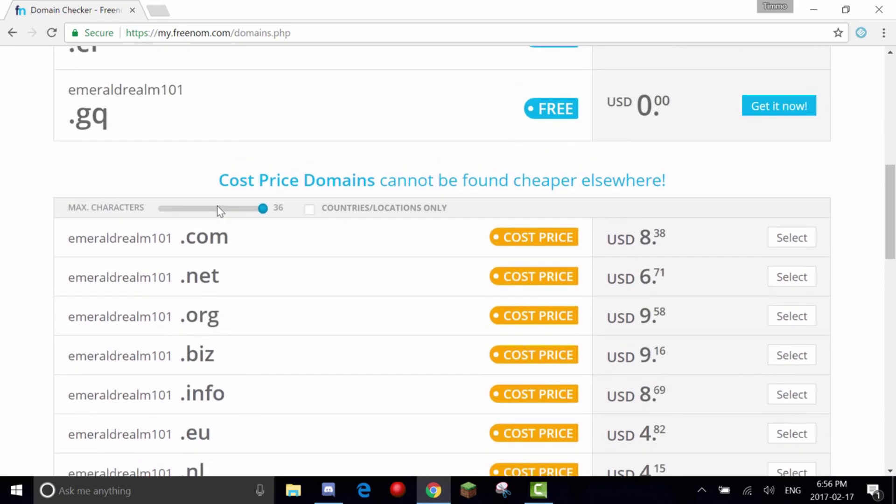
scroll(219, 212, "up", 2)
scroll(221, 213, "up", 3)
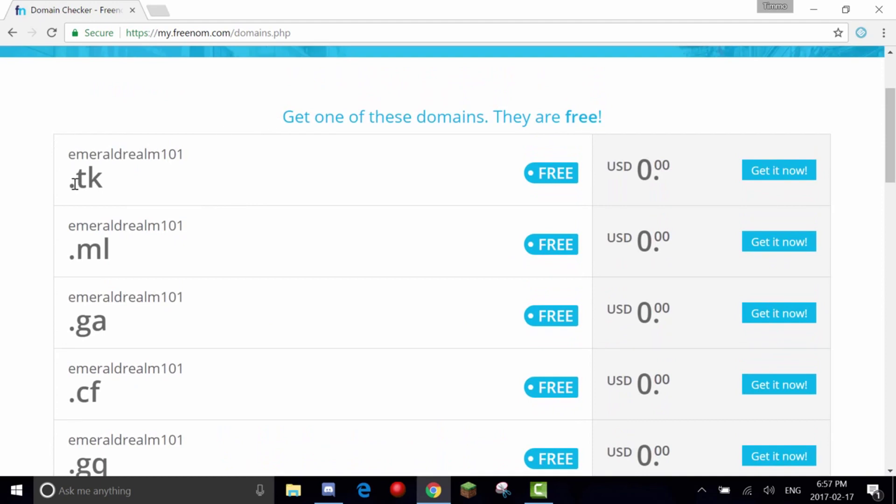
left_click_drag(74, 184, 105, 183)
left_click(112, 208)
scroll(103, 262, "down", 1)
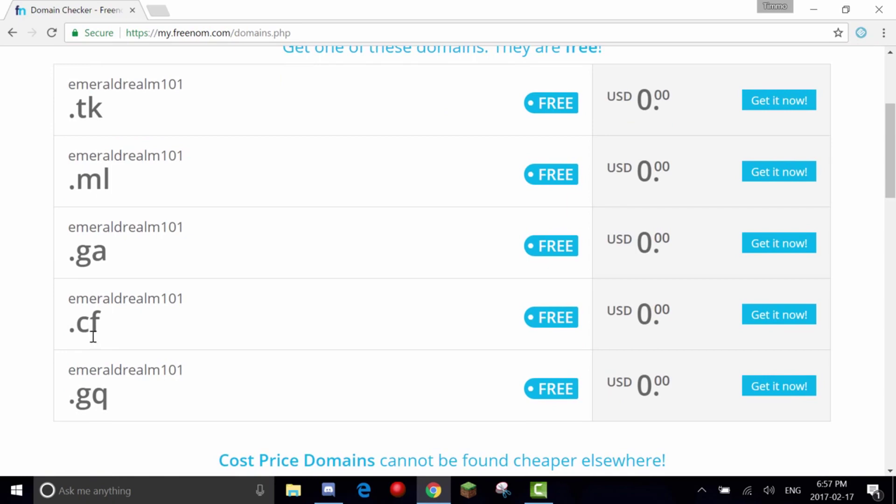
scroll(112, 350, "down", 1)
scroll(120, 299, "down", 3)
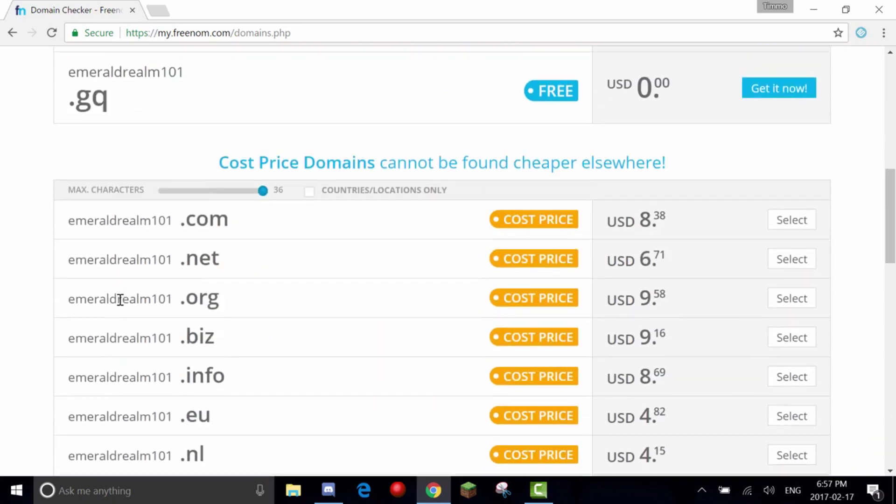
scroll(120, 300, "down", 3)
scroll(120, 297, "down", 5)
scroll(120, 302, "down", 2)
scroll(118, 307, "up", 4)
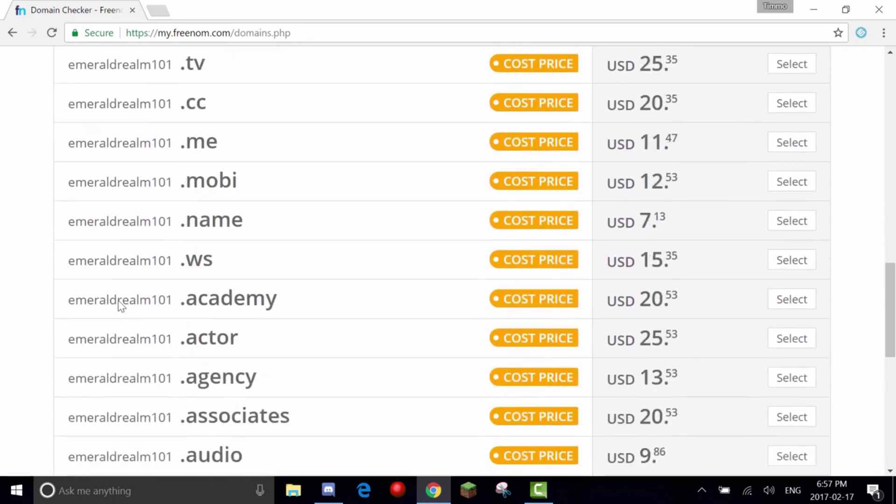
scroll(120, 306, "up", 2)
scroll(120, 305, "up", 1)
scroll(132, 304, "up", 2)
scroll(147, 300, "up", 2)
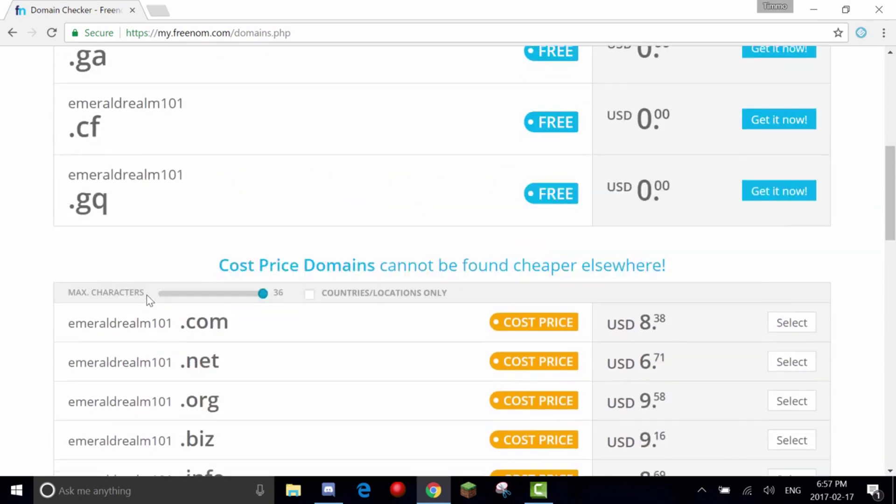
scroll(147, 301, "up", 1)
scroll(146, 296, "up", 3)
scroll(135, 245, "up", 1)
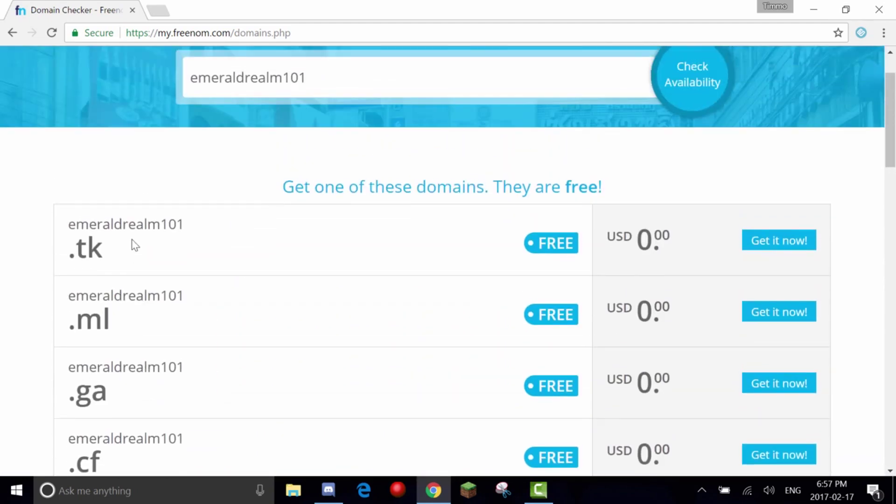
left_click_drag(67, 225, 186, 225)
left_click(197, 233)
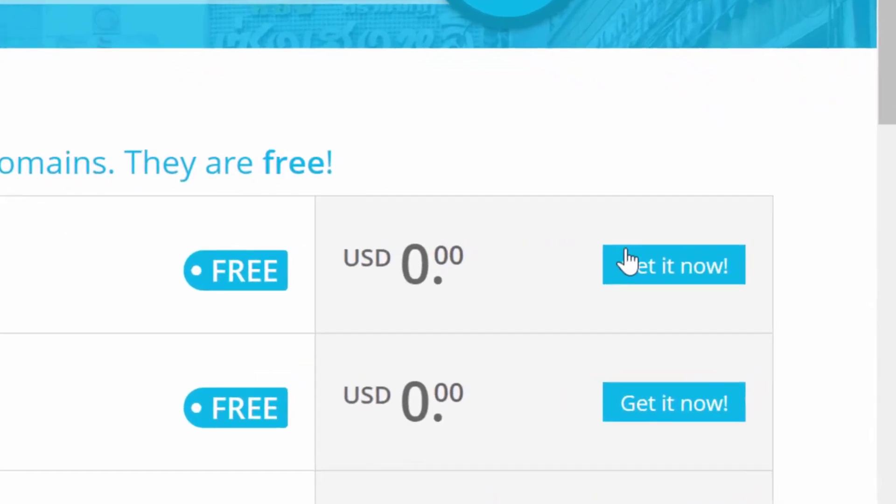
Step: Claim free emeraldrealm101.tk, proceed to checkout, and open its DNS setup
left_click(761, 239)
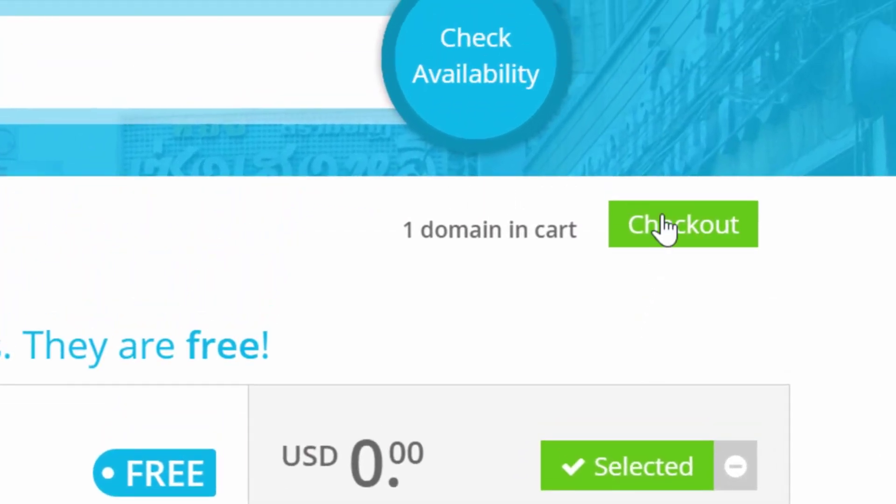
left_click(665, 228)
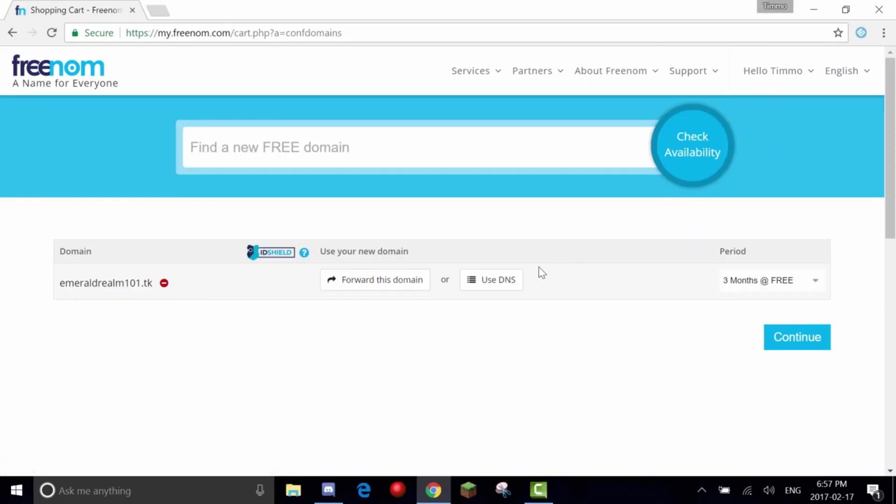
left_click(512, 283)
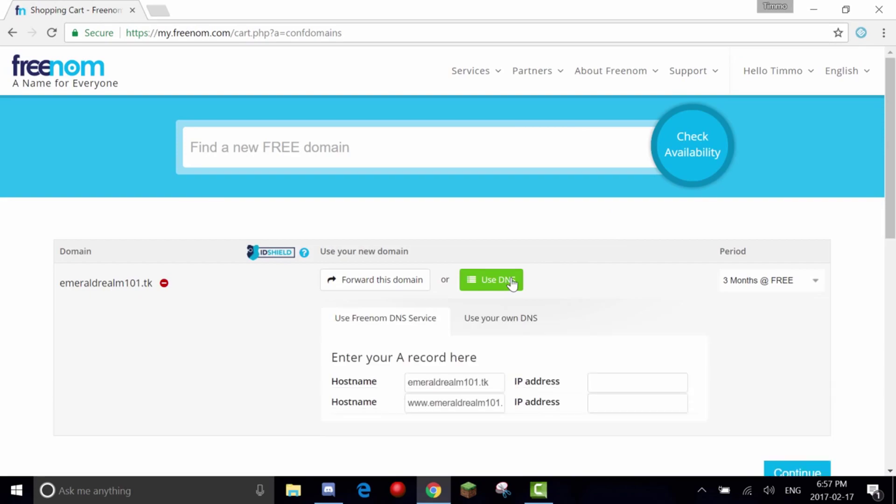
scroll(511, 284, "down", 1)
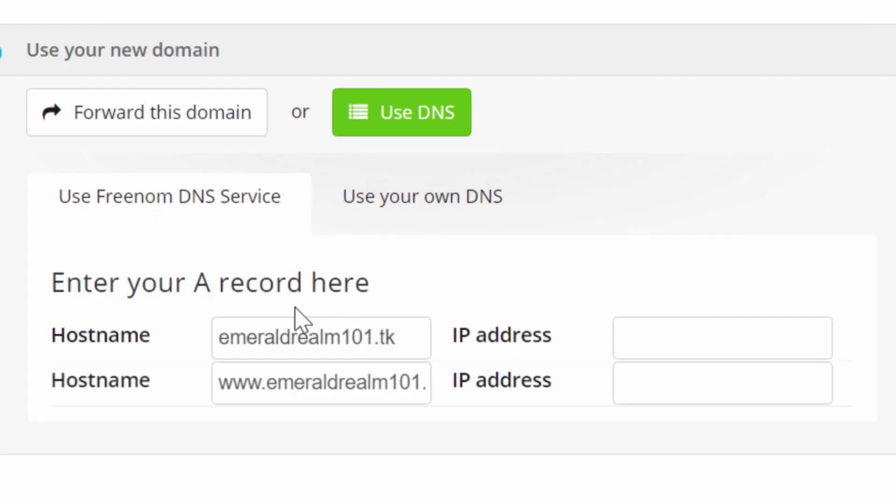
Step: Delete the play and mc prefixes from the first A record hostname
left_click(224, 334)
type("play.")
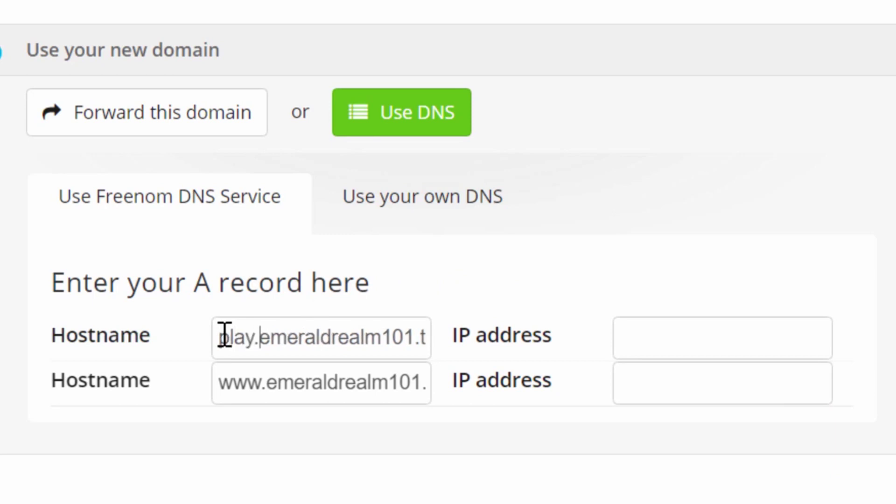
left_click_drag(356, 334, 566, 340)
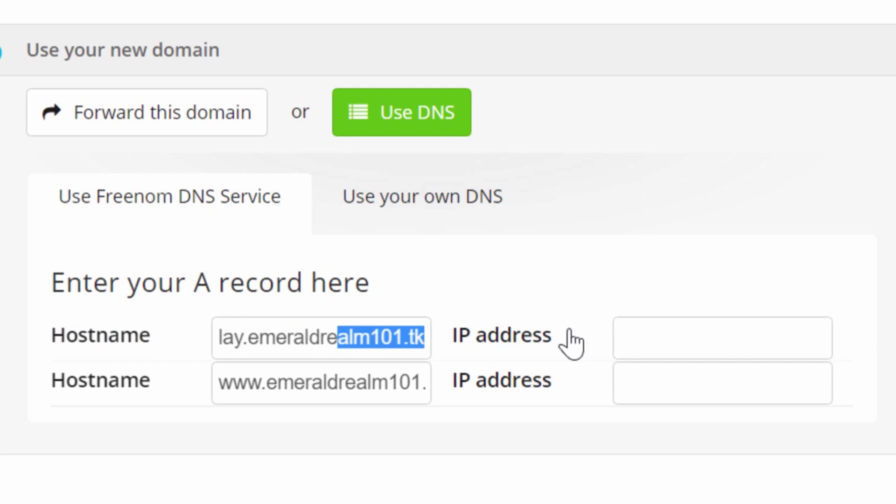
left_click(453, 315)
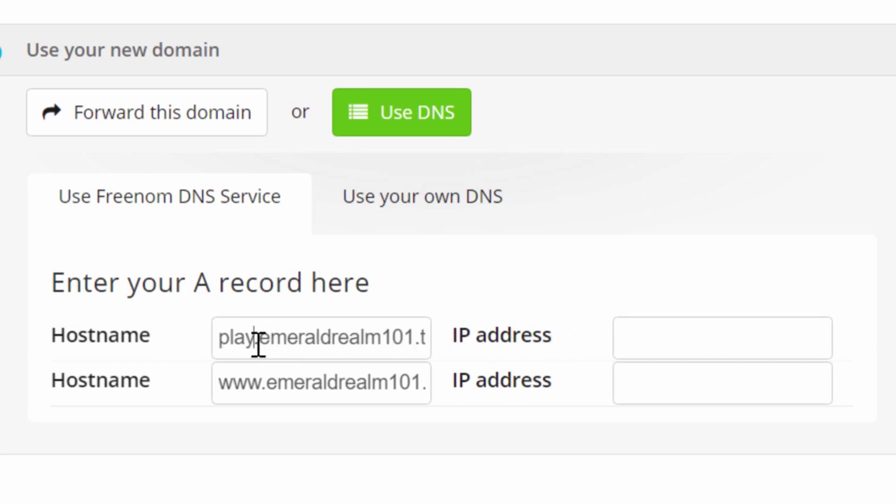
mouse_move(257, 343)
left_mouse_down()
mouse_move(215, 354)
mouse_move(455, 335)
left_mouse_up()
key("BackSpace")
type("mc.")
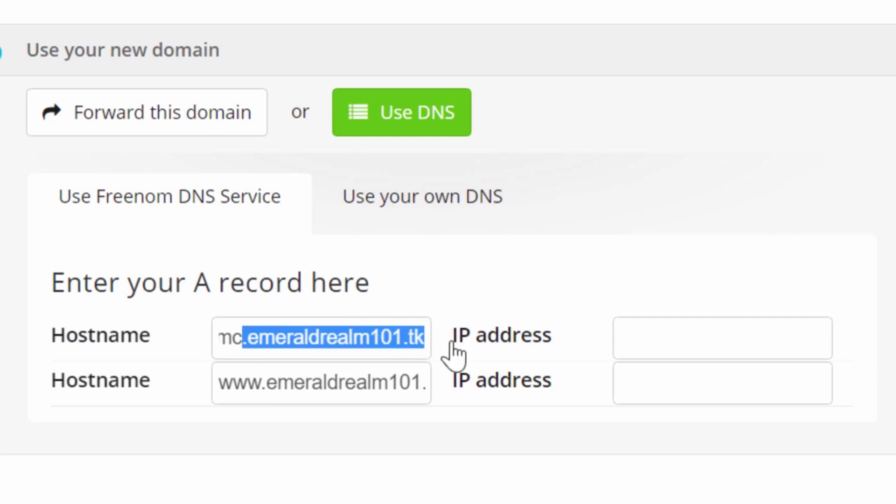
left_click(243, 338)
key("BackSpace")
key("BackSpace")
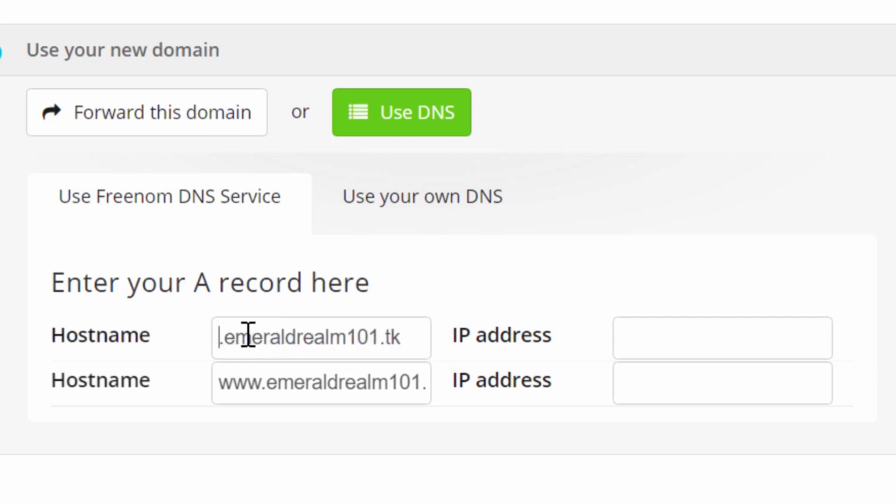
type("pvp")
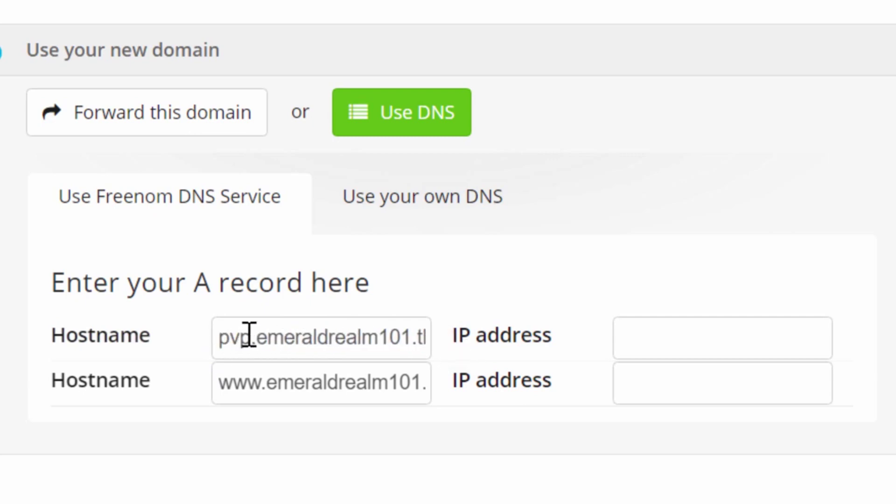
Step: Remove the pvp prefix and leading dot so the hostname reads emeraldrealm101.tk
left_click_drag(335, 339, 554, 350)
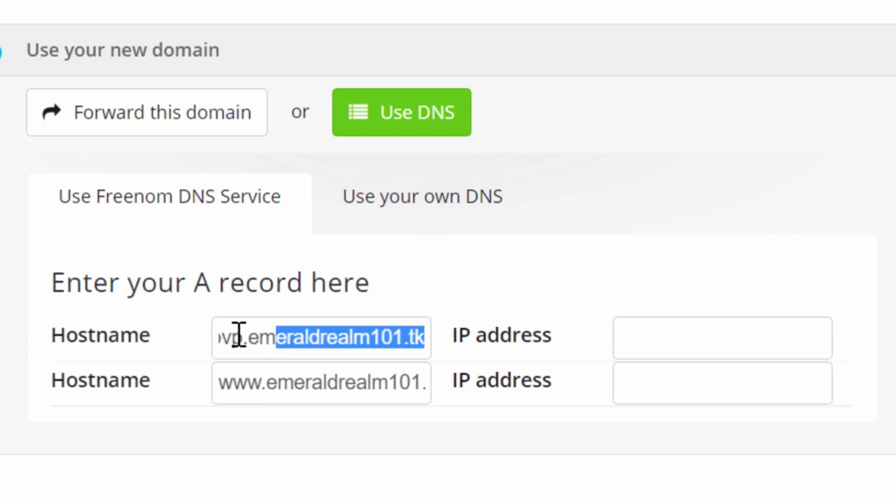
left_click_drag(239, 335, 160, 343)
key("BackSpace")
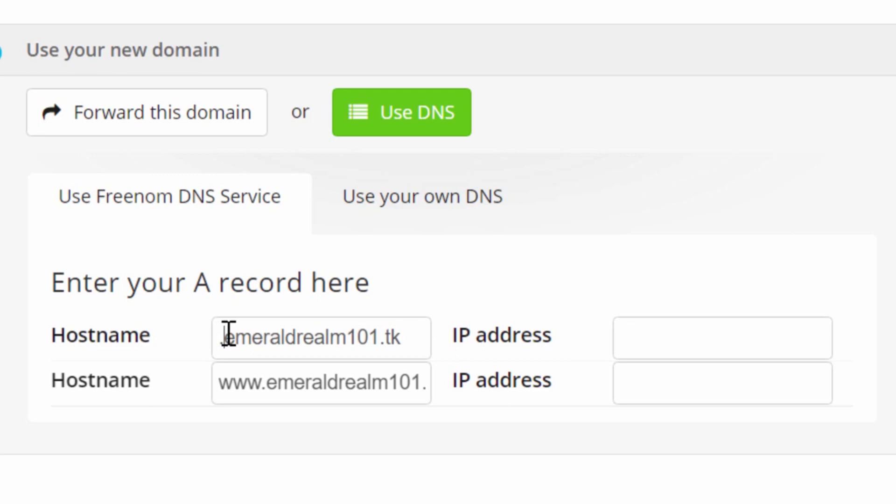
key("Delete")
left_click_drag(315, 334, 416, 334)
left_click(415, 337)
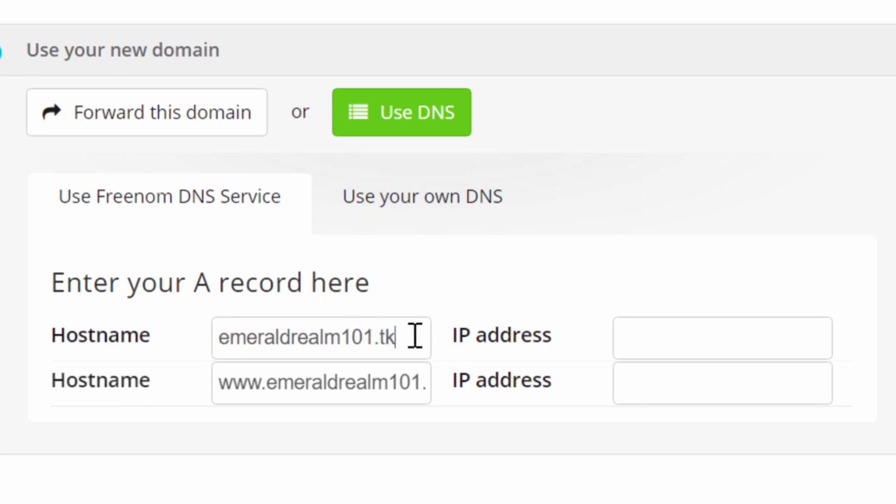
left_click(623, 335)
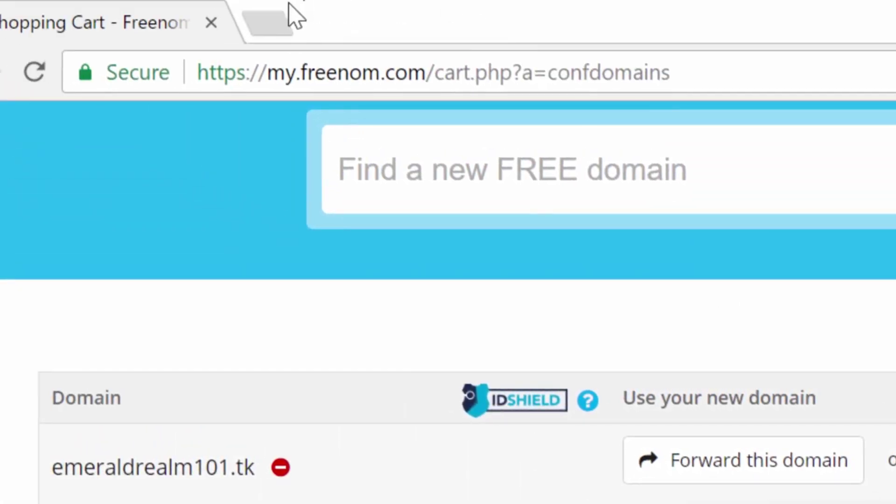
Step: Search 'whats my ip' in a new Chrome tab to find your public IP
left_click(275, 20)
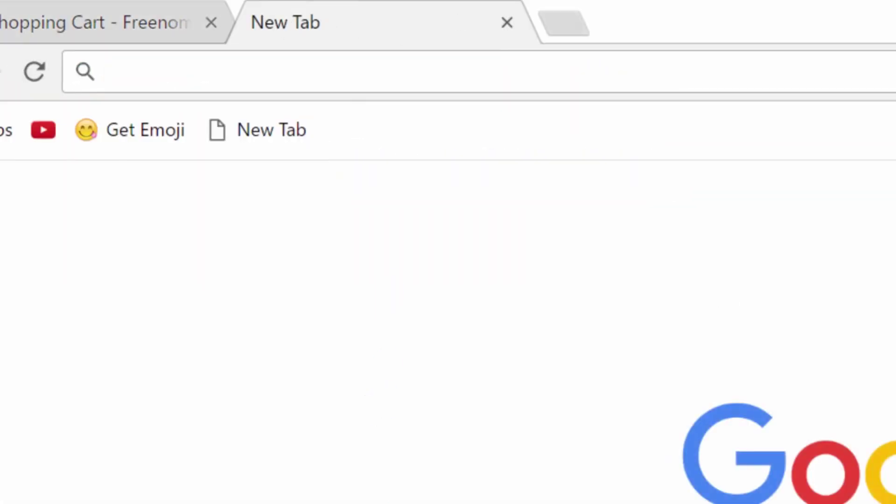
type("whats my ip")
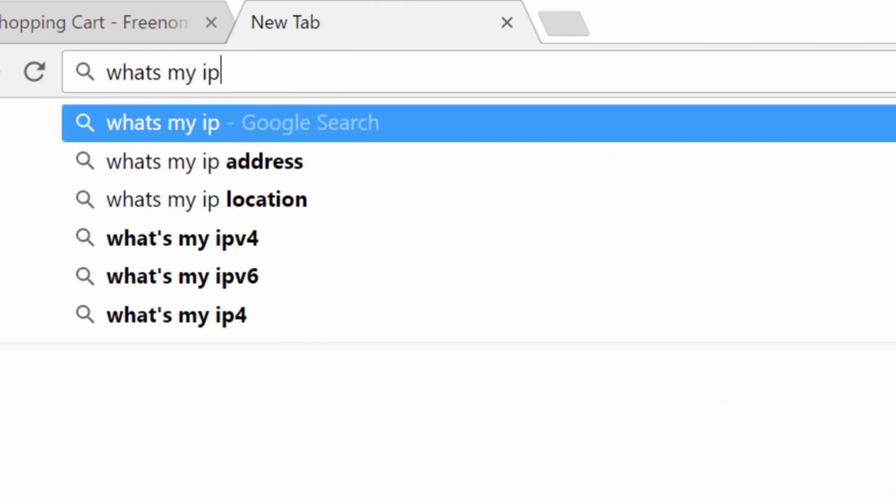
key("Return")
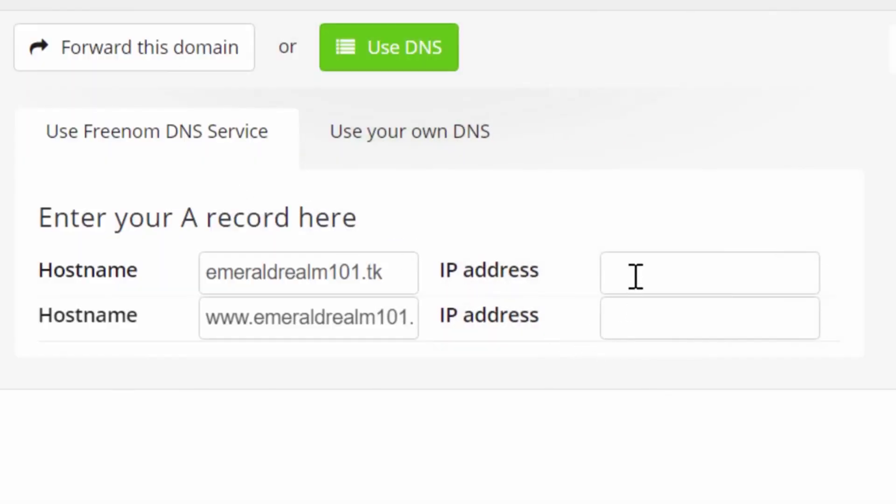
Step: Paste your public IP into both A record IP fields and verify the www hostname
left_click(636, 277)
left_click(616, 211)
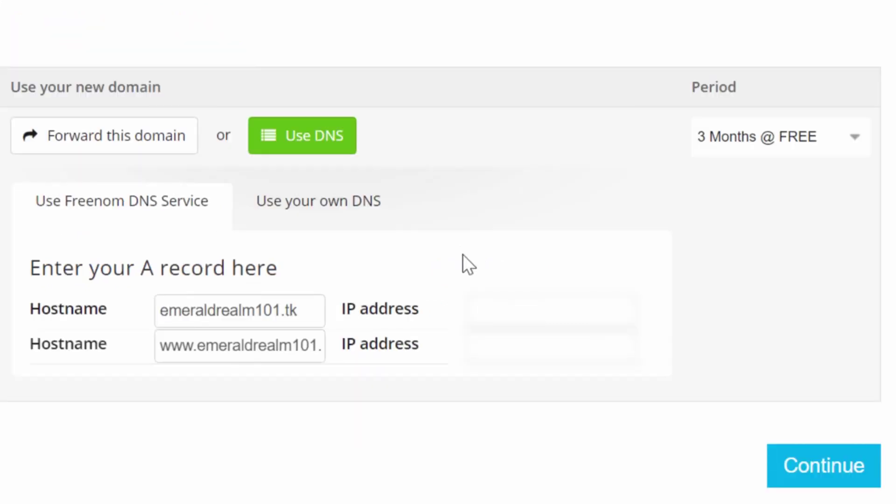
key("ctrl+v")
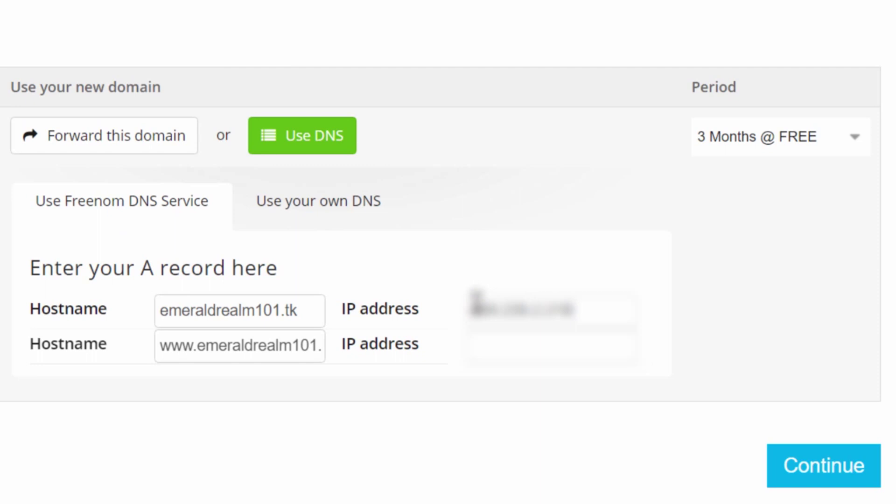
key("ctrl+v")
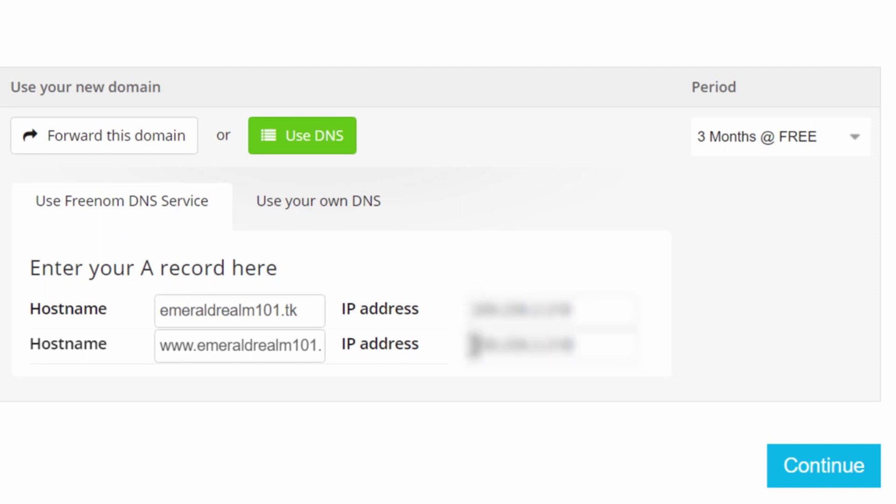
mouse_move(474, 309)
left_mouse_down()
mouse_move(616, 371)
mouse_move(443, 355)
left_mouse_up()
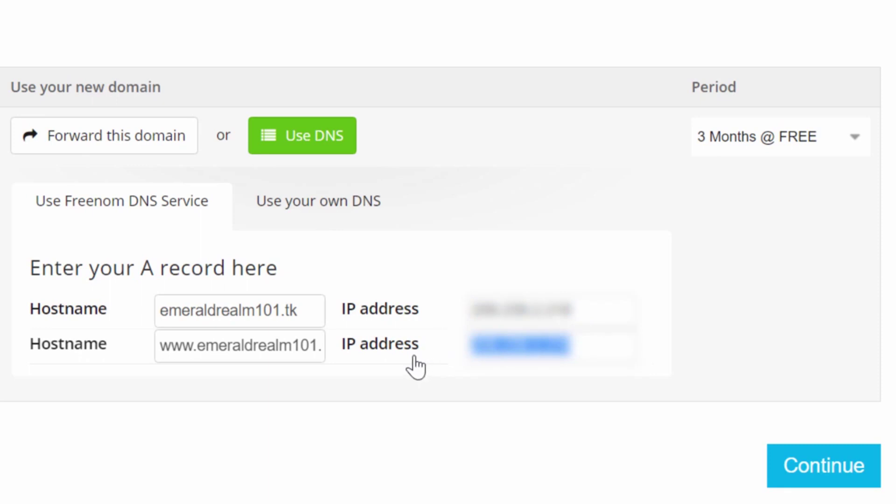
left_click(359, 396)
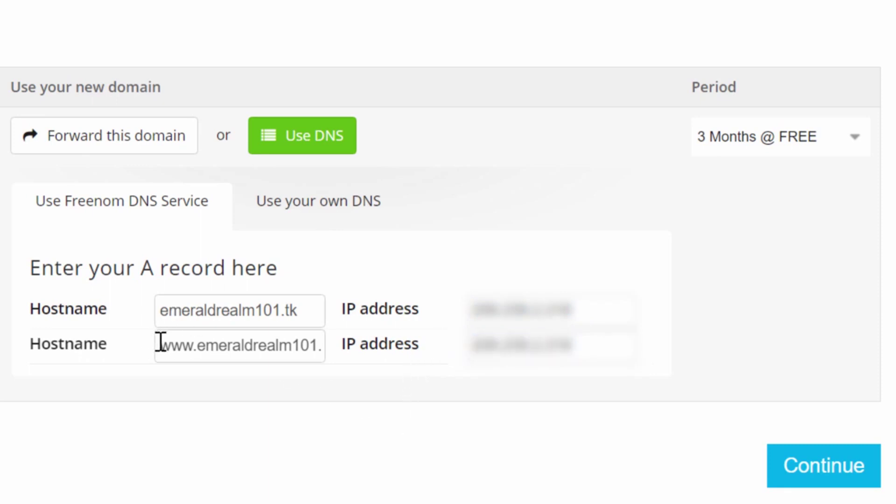
mouse_move(161, 344)
left_mouse_down()
mouse_move(346, 357)
mouse_move(124, 352)
left_mouse_up()
left_click(204, 347)
left_click_drag(239, 346, 351, 360)
left_click(344, 394)
Step: Choose '12 Months @ FREE' as the emeraldrealm101.tk registration period
left_click(733, 141)
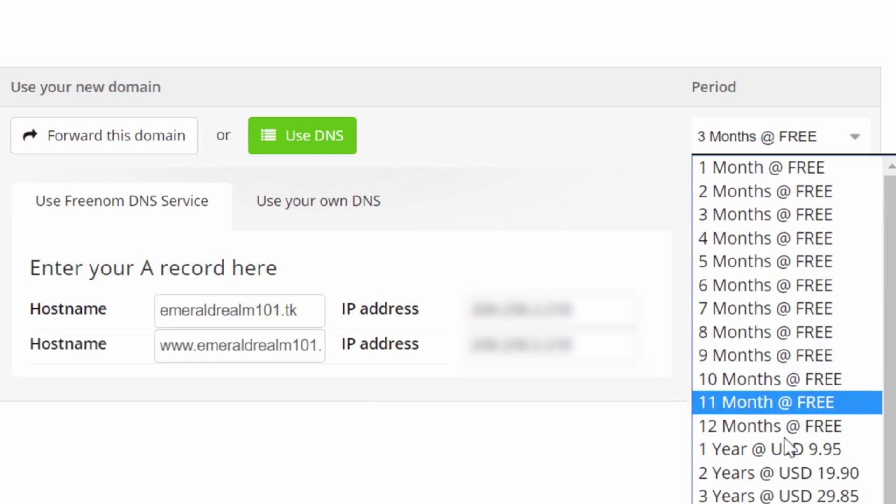
left_click(787, 425)
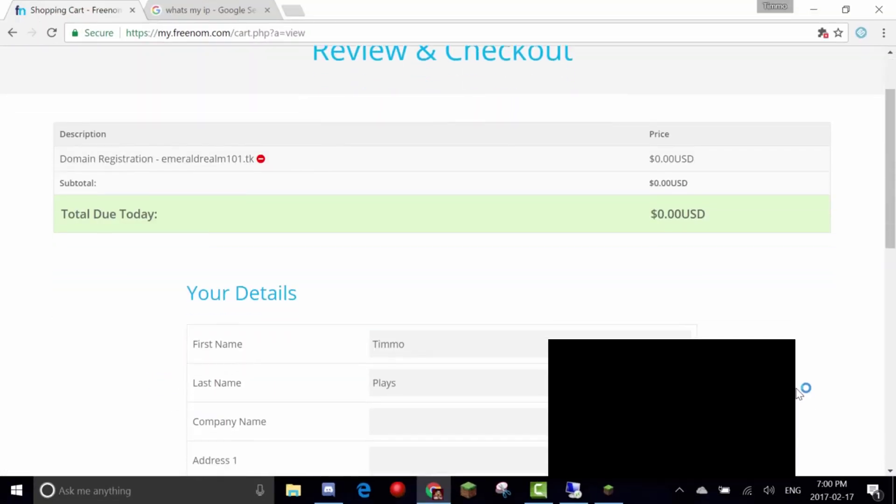
scroll(801, 377, "down", 2)
scroll(801, 377, "down", 1)
scroll(801, 376, "down", 1)
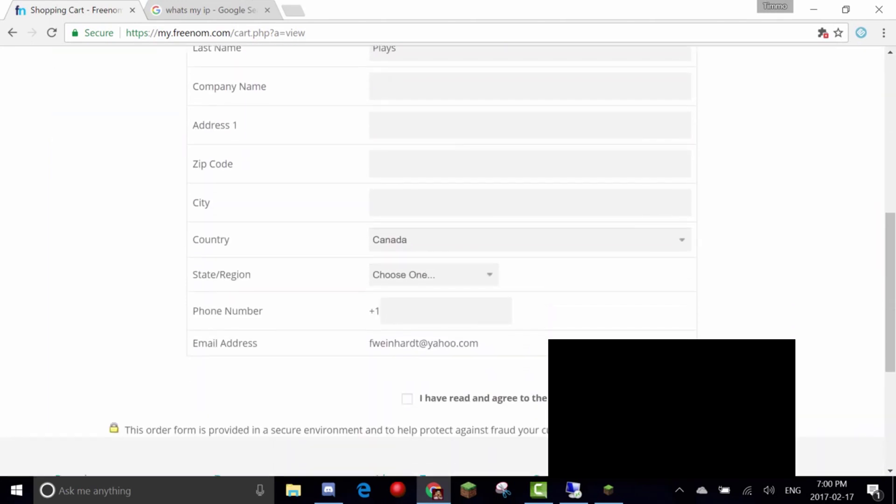
scroll(801, 377, "down", 1)
scroll(448, 281, "up", 3)
scroll(449, 281, "up", 2)
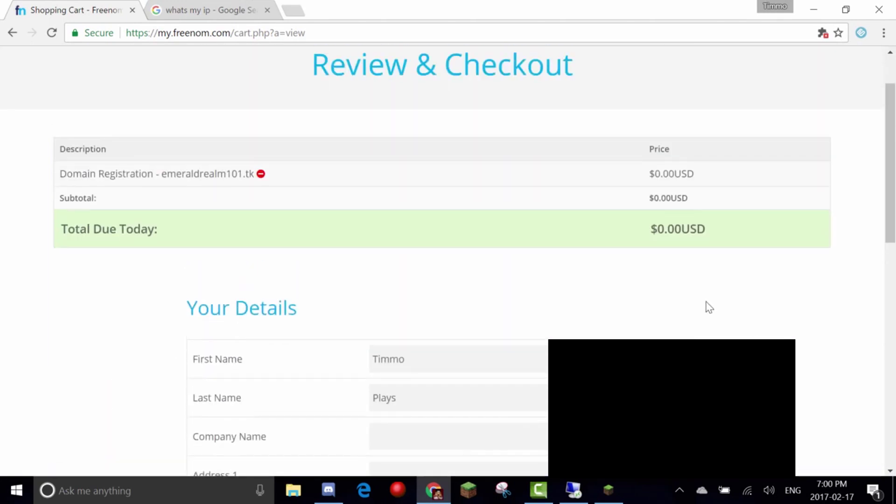
left_click_drag(680, 229, 646, 231)
Step: Review the $0.00 checkout and check the first name, company and address fields
left_click(620, 242)
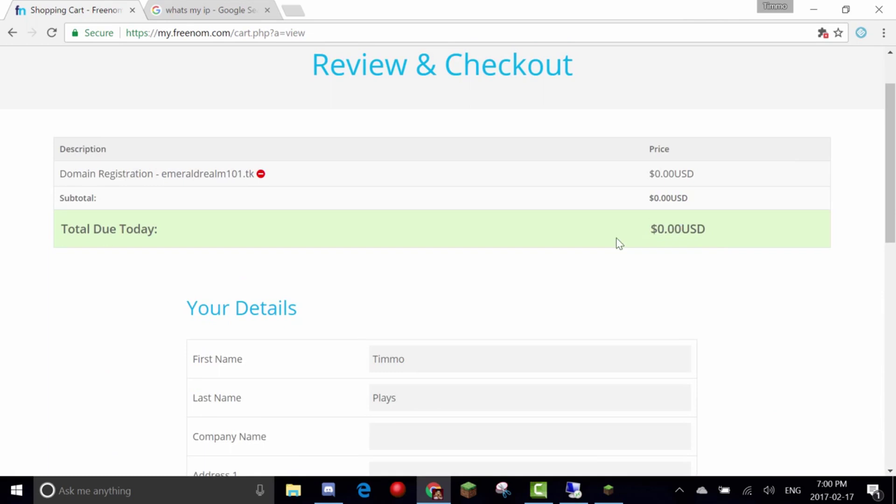
scroll(565, 262, "down", 2)
left_click_drag(419, 218, 323, 222)
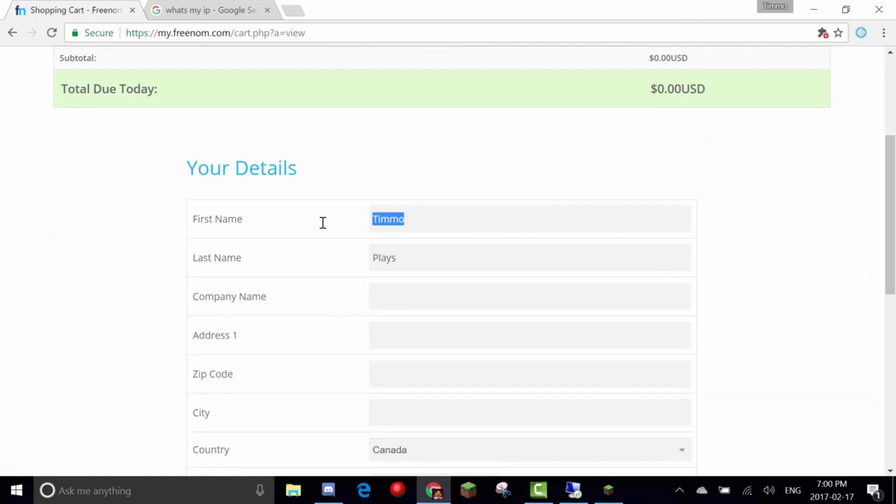
scroll(378, 175, "down", 1)
left_click_drag(382, 191, 415, 232)
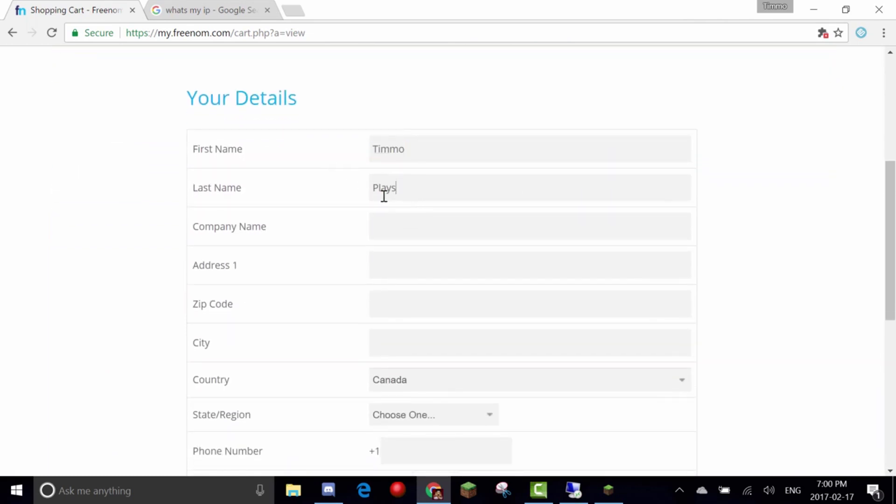
left_click(414, 232)
left_click(406, 262)
scroll(352, 335, "down", 1)
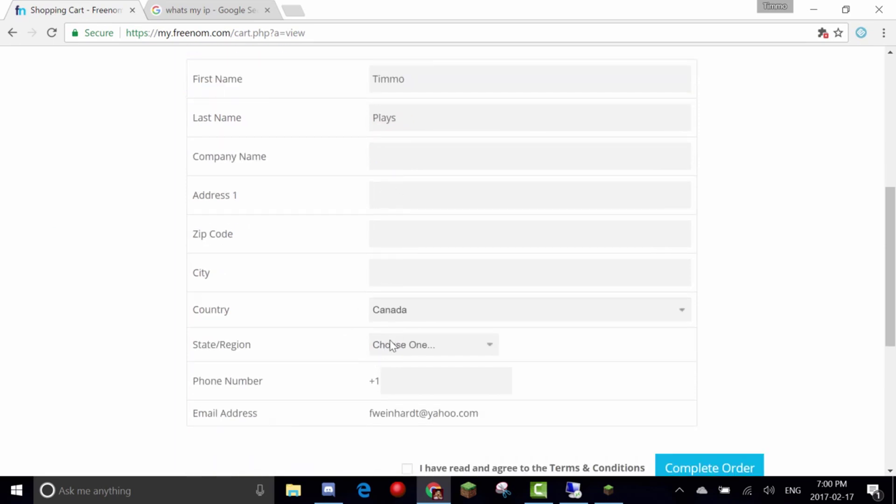
Step: Agree to the terms and conditions, then select the end of the first name
left_click_drag(272, 382, 203, 398)
left_click(293, 411)
left_click_drag(293, 411, 185, 411)
left_click(162, 402)
scroll(170, 397, "down", 2)
left_click(406, 329)
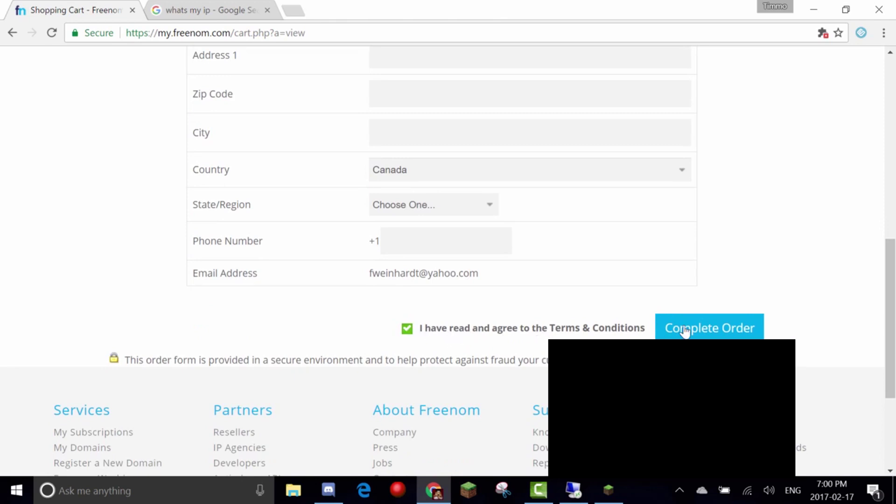
scroll(728, 327, "up", 4)
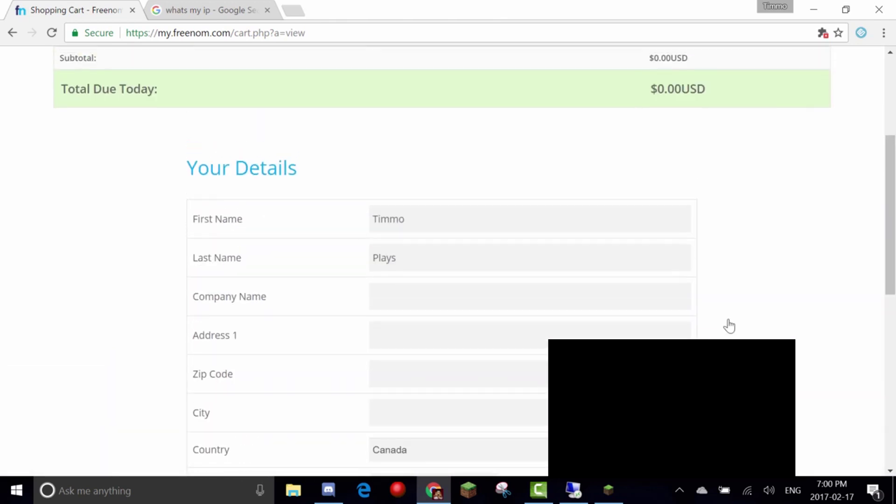
left_click_drag(440, 223, 387, 224)
Step: Delete the extra first-name letters and choose the address country
key("BackSpace")
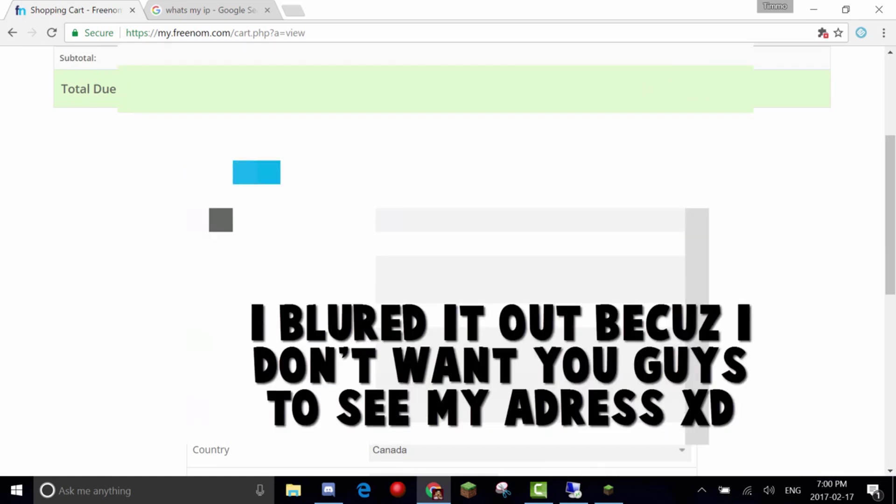
scroll(448, 252, "down", 1)
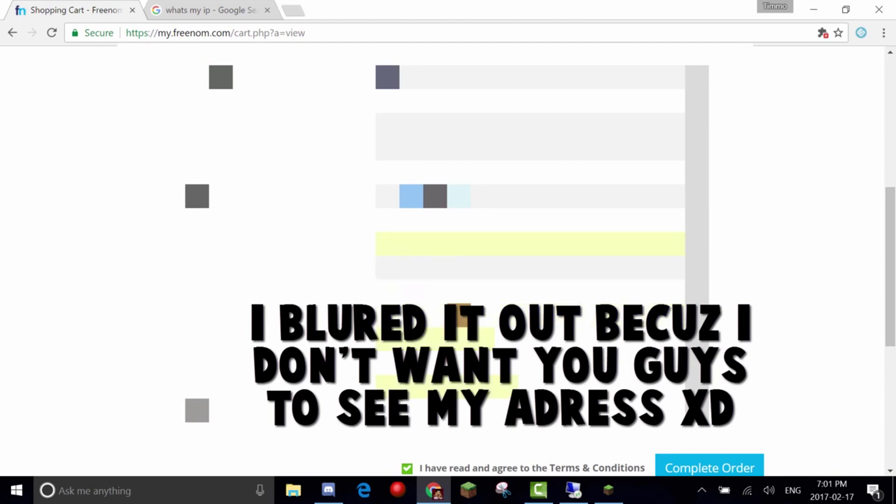
left_click(460, 316)
left_click(434, 232)
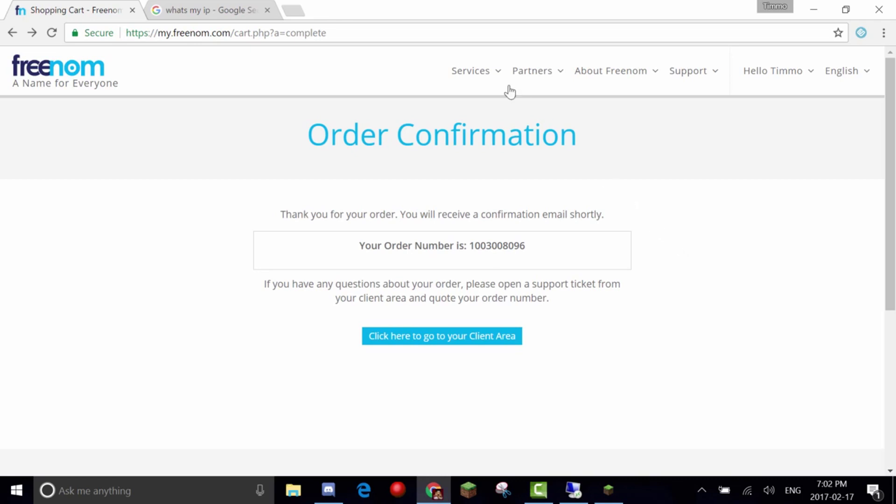
mouse_move(471, 71)
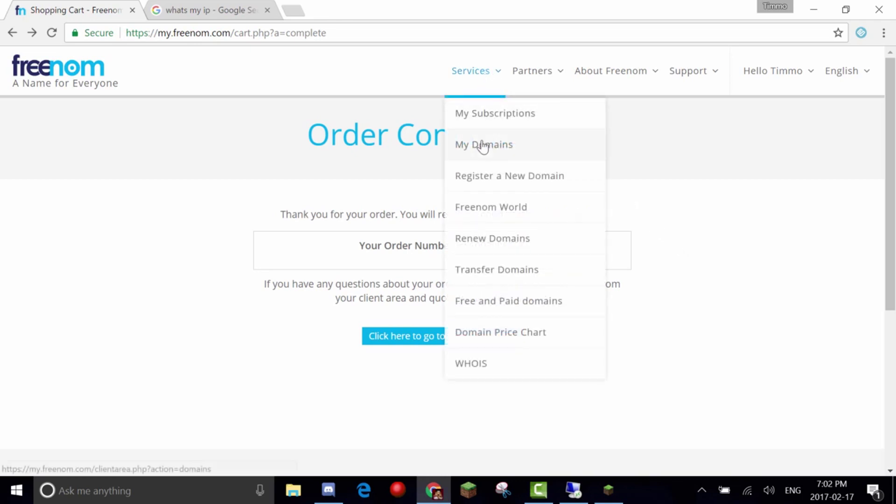
Step: Go to My Domains and open Manage Domain for emeraldrealm101.tk
left_click(484, 146)
scroll(329, 245, "down", 1)
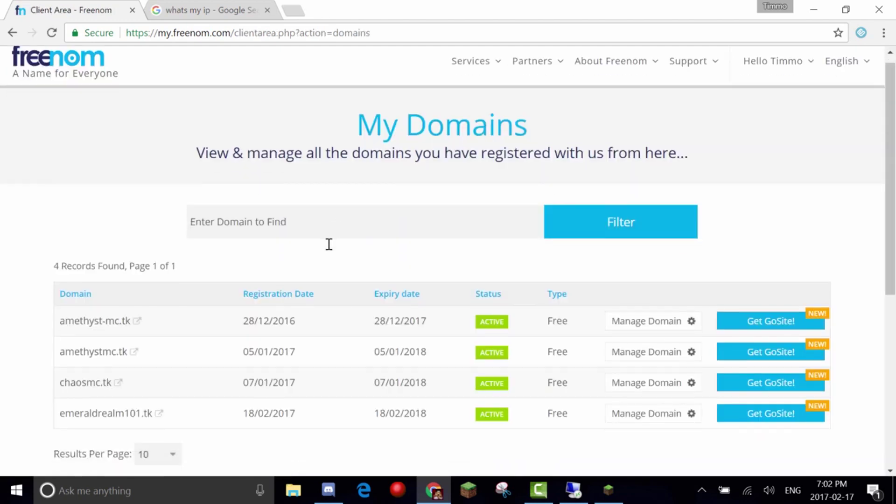
scroll(329, 244, "down", 2)
left_click_drag(44, 293, 168, 291)
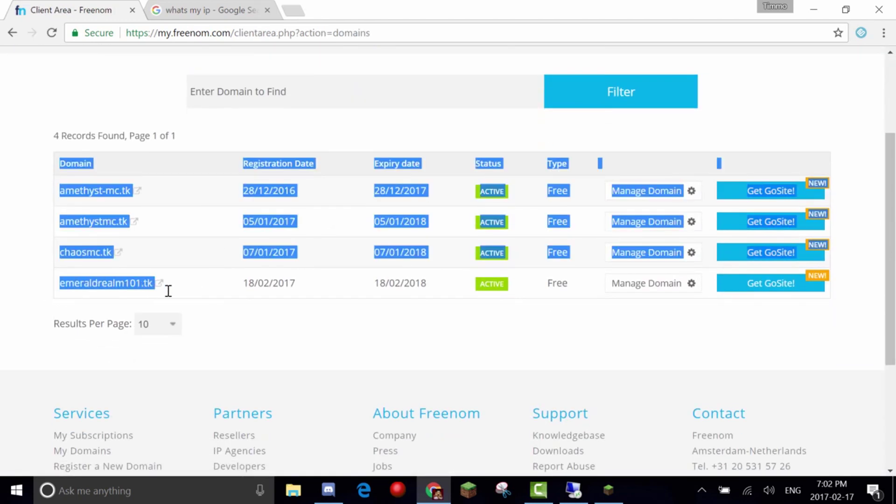
left_click(201, 295)
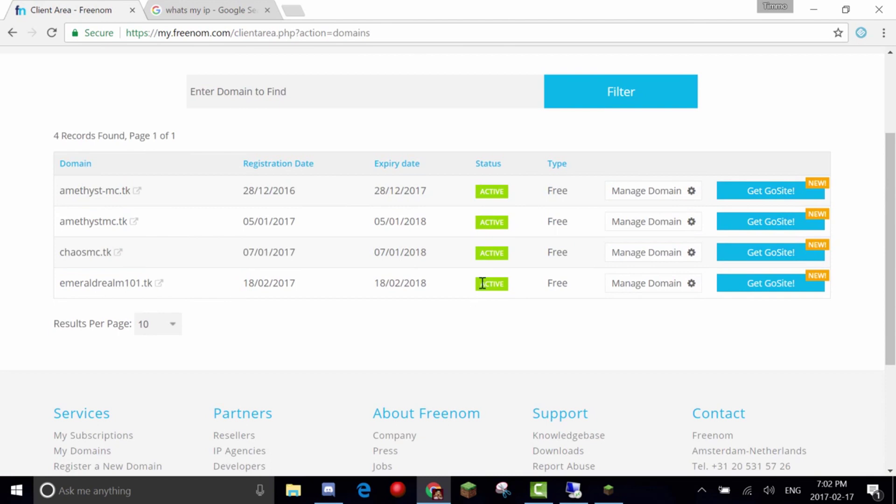
left_click_drag(482, 283, 539, 317)
left_click(539, 316)
double_click(554, 283)
left_click(612, 306)
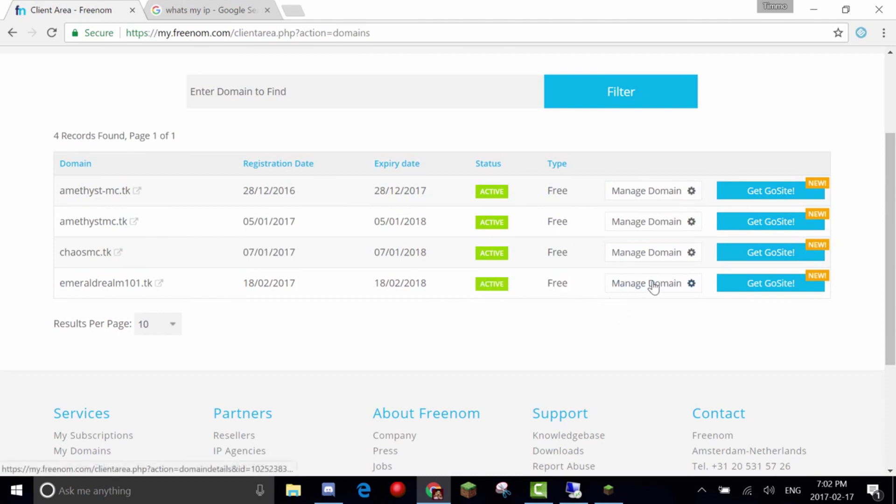
left_click(653, 284)
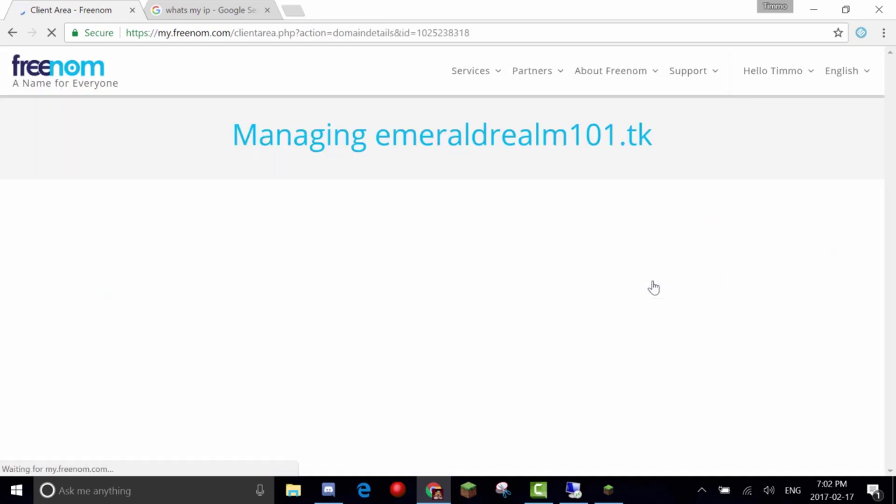
Step: Open Manage Freenom DNS for emeraldrealm101.tk and review its A records and record types
left_click(432, 199)
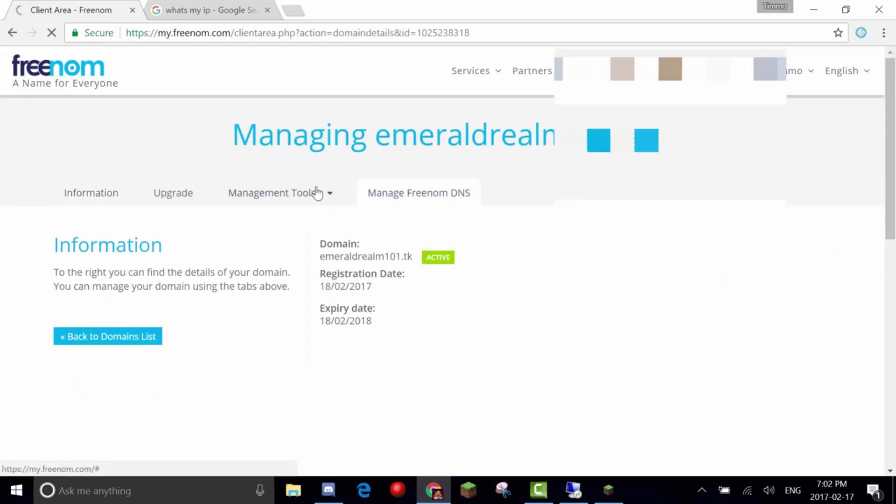
scroll(333, 238, "down", 1)
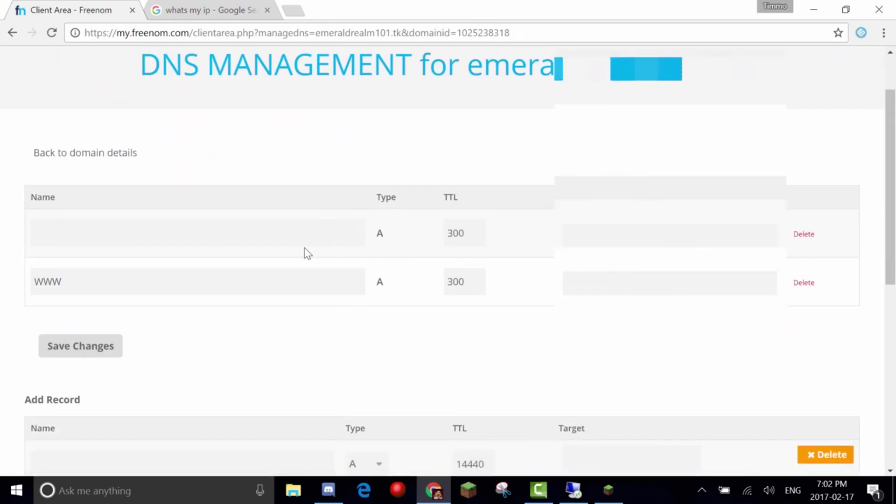
scroll(306, 252, "down", 1)
scroll(309, 251, "down", 1)
scroll(308, 250, "up", 1)
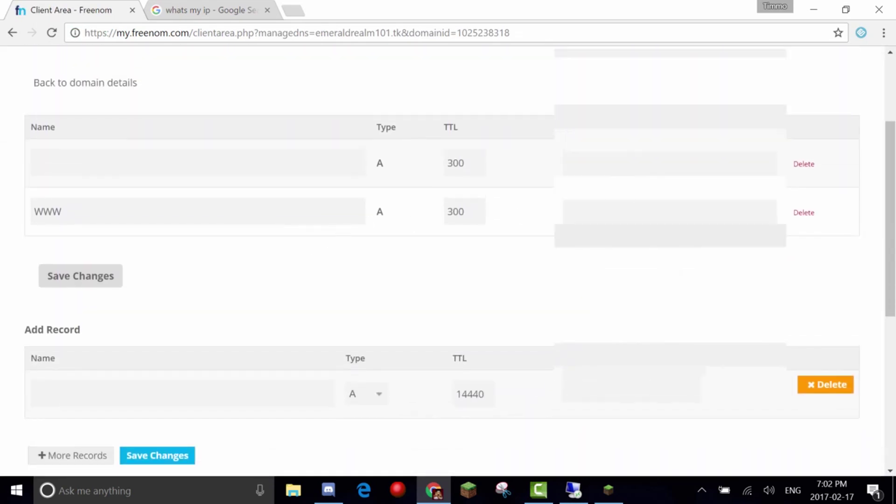
scroll(268, 272, "down", 2)
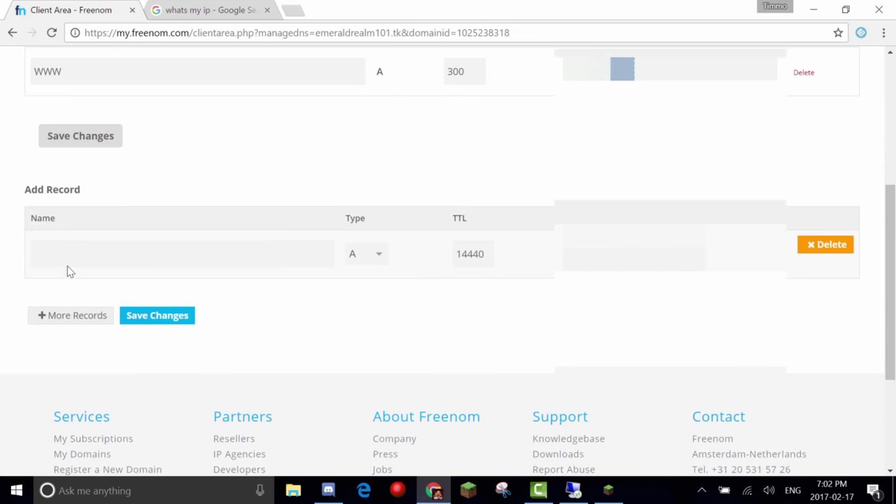
left_click_drag(27, 185, 163, 200)
left_click(377, 254)
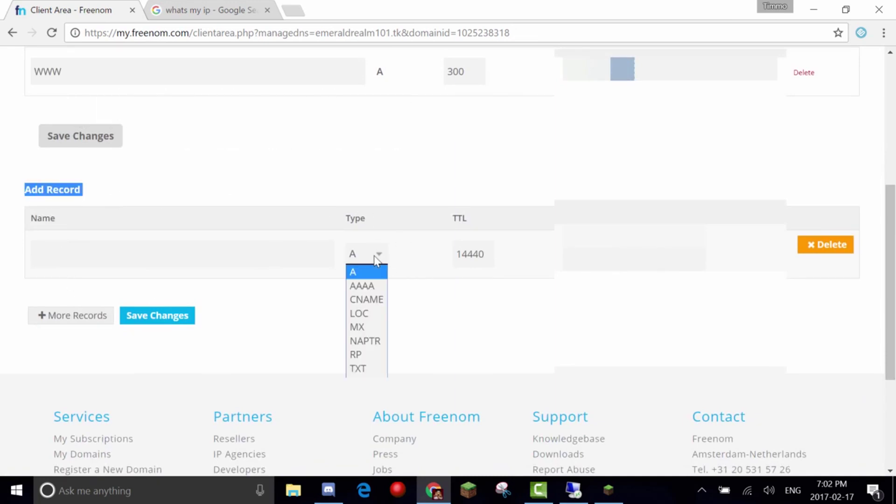
left_click(305, 342)
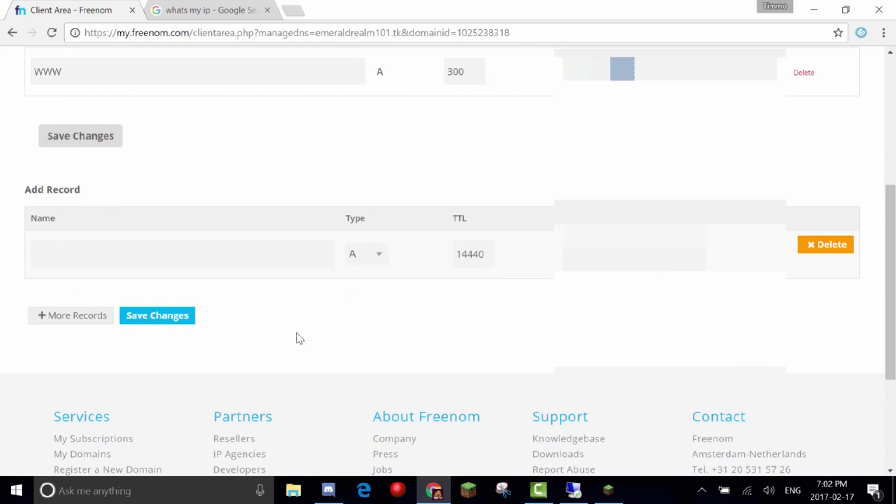
scroll(374, 336, "up", 1)
scroll(372, 304, "up", 2)
scroll(372, 242, "up", 1)
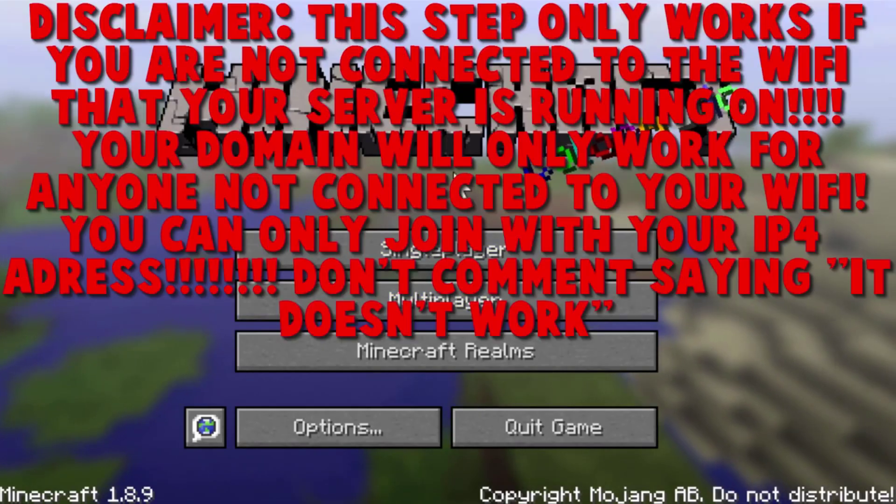
Step: In Multiplayer, add and save a server entry with address emeraldrealm101.tk
left_click(456, 303)
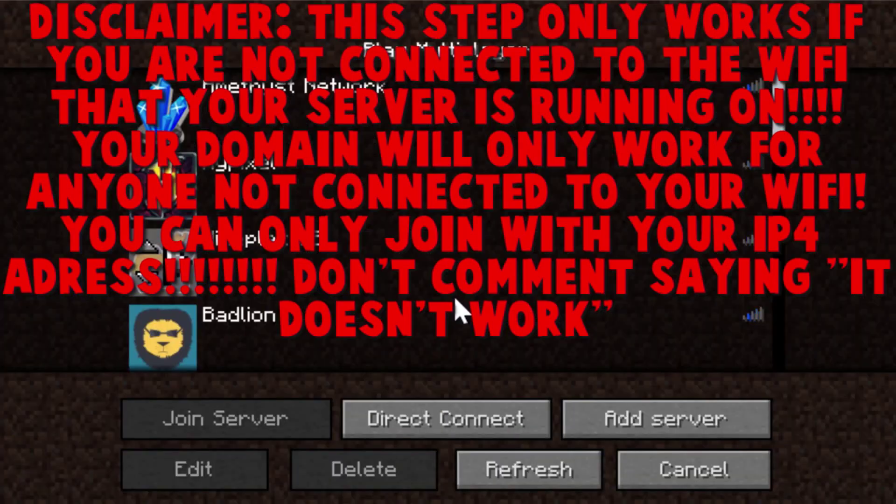
left_click(646, 417)
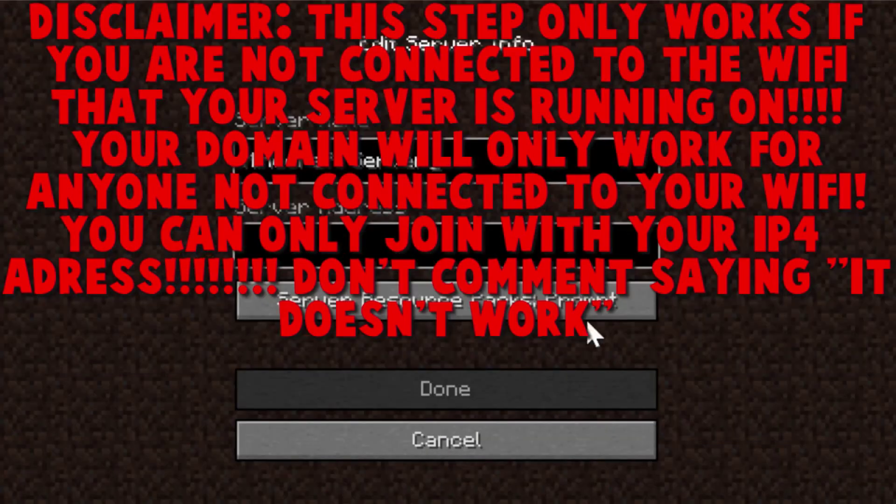
type("em")
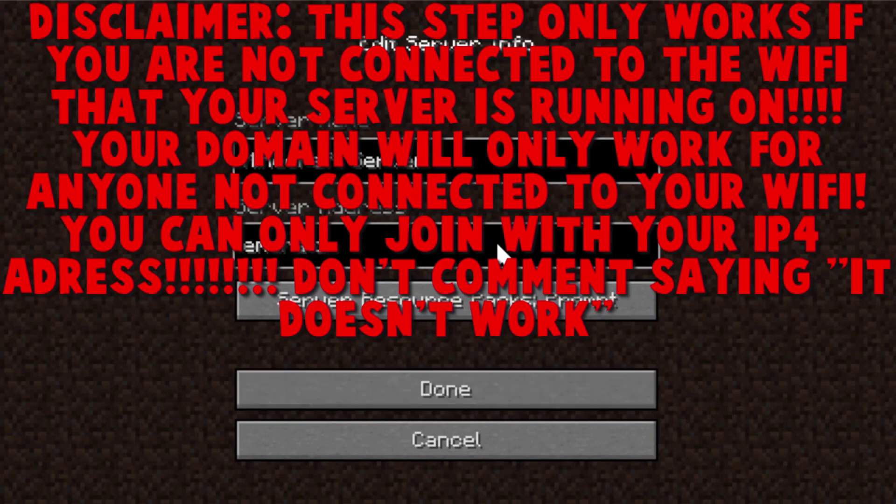
type("raldre")
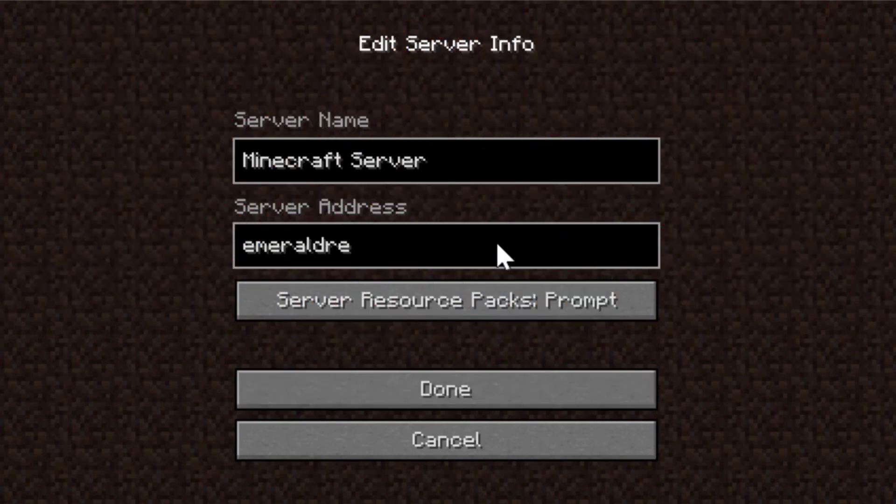
type("alm1")
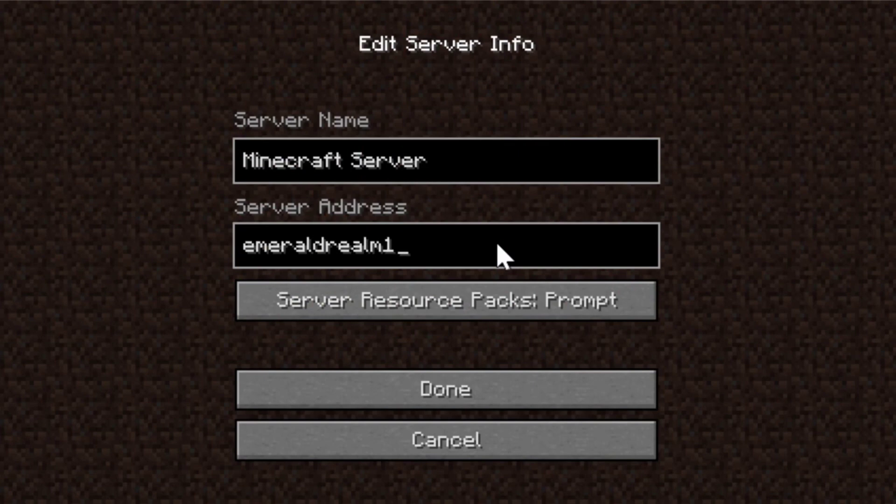
type("01")
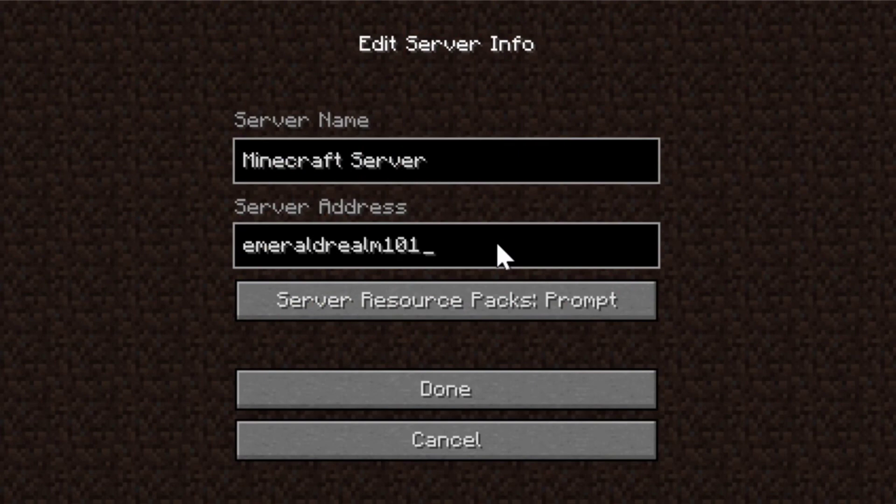
type(".tk")
left_click(473, 383)
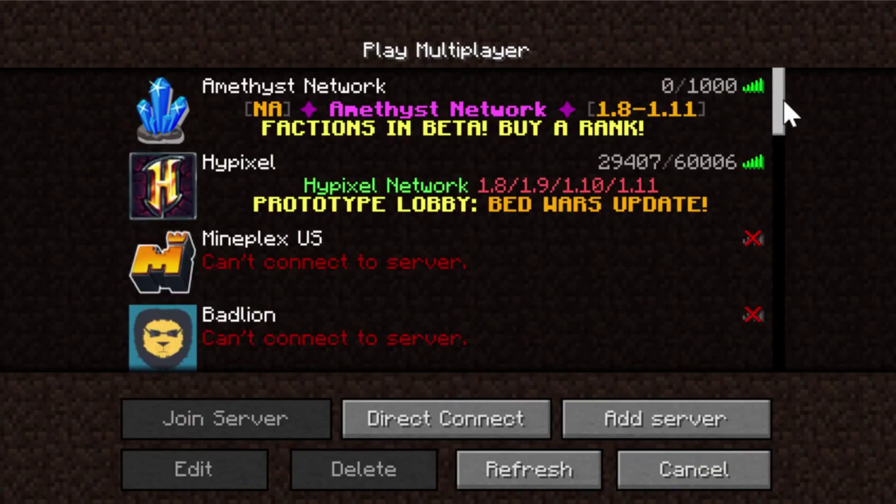
left_click_drag(788, 112, 782, 364)
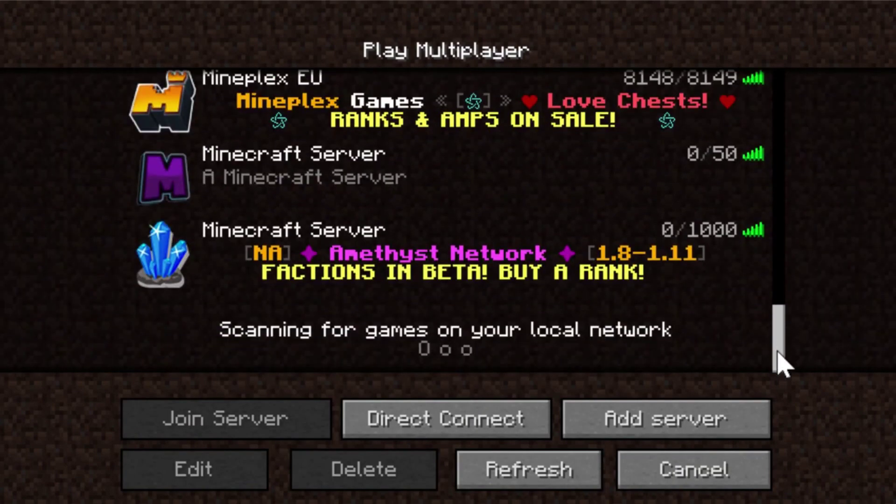
Step: Connect to the new Minecraft Server entry and walk around the Survival Games lobby
left_click(665, 301)
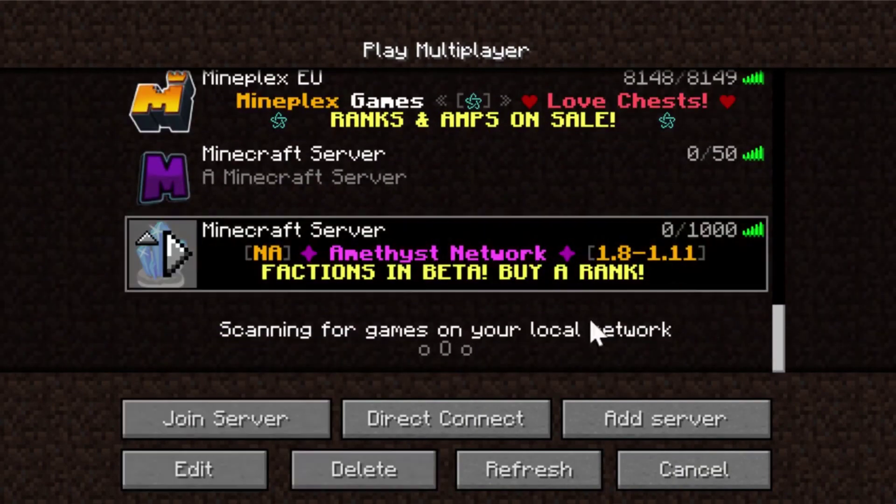
left_click(234, 488)
left_click(319, 431)
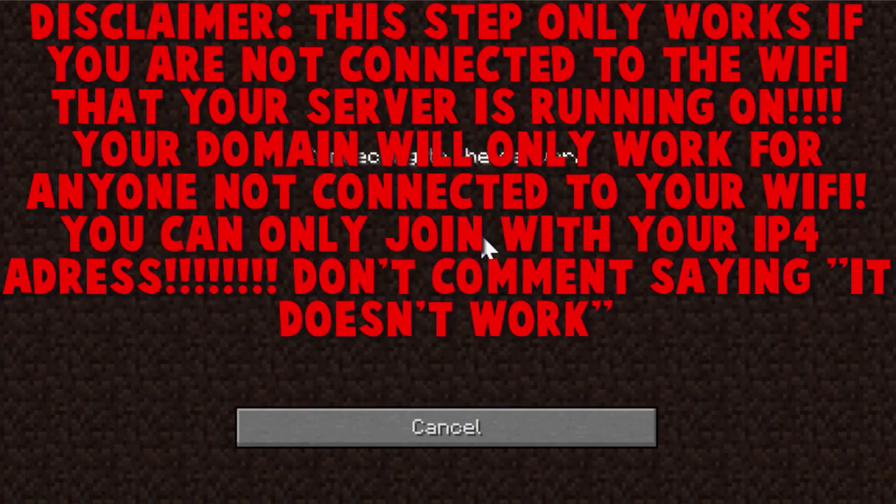
double_click(485, 250)
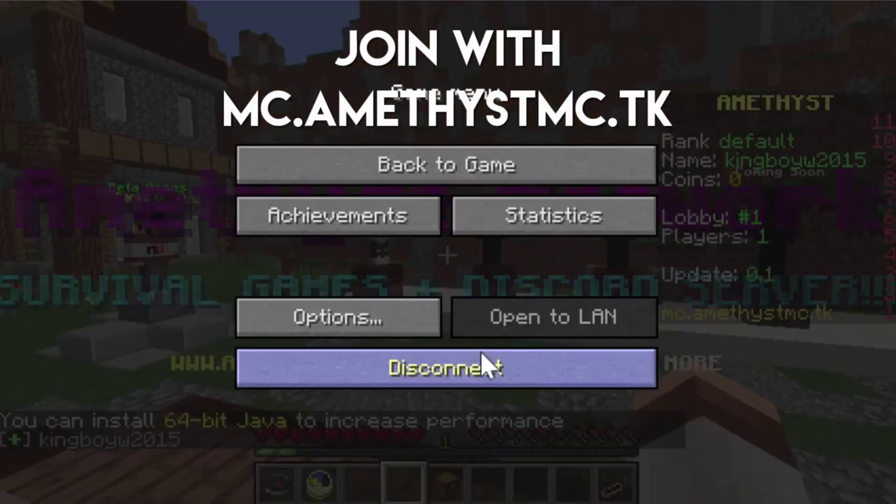
left_click(487, 364)
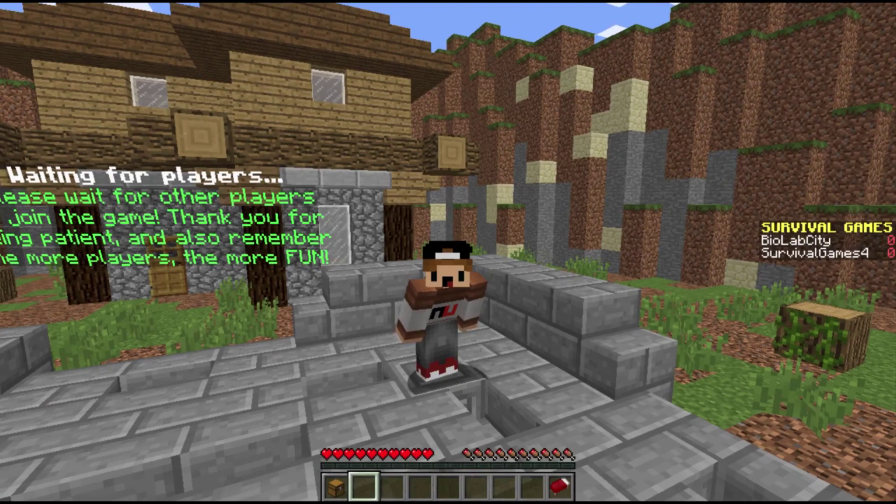
key("w")
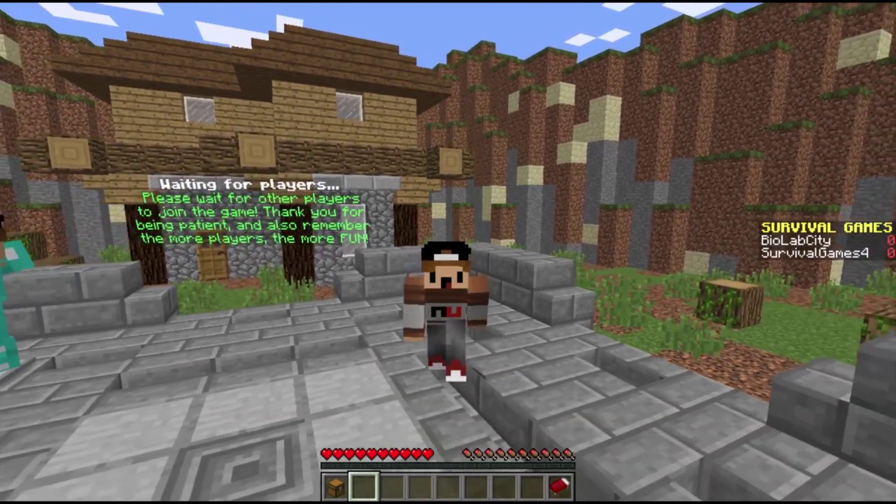